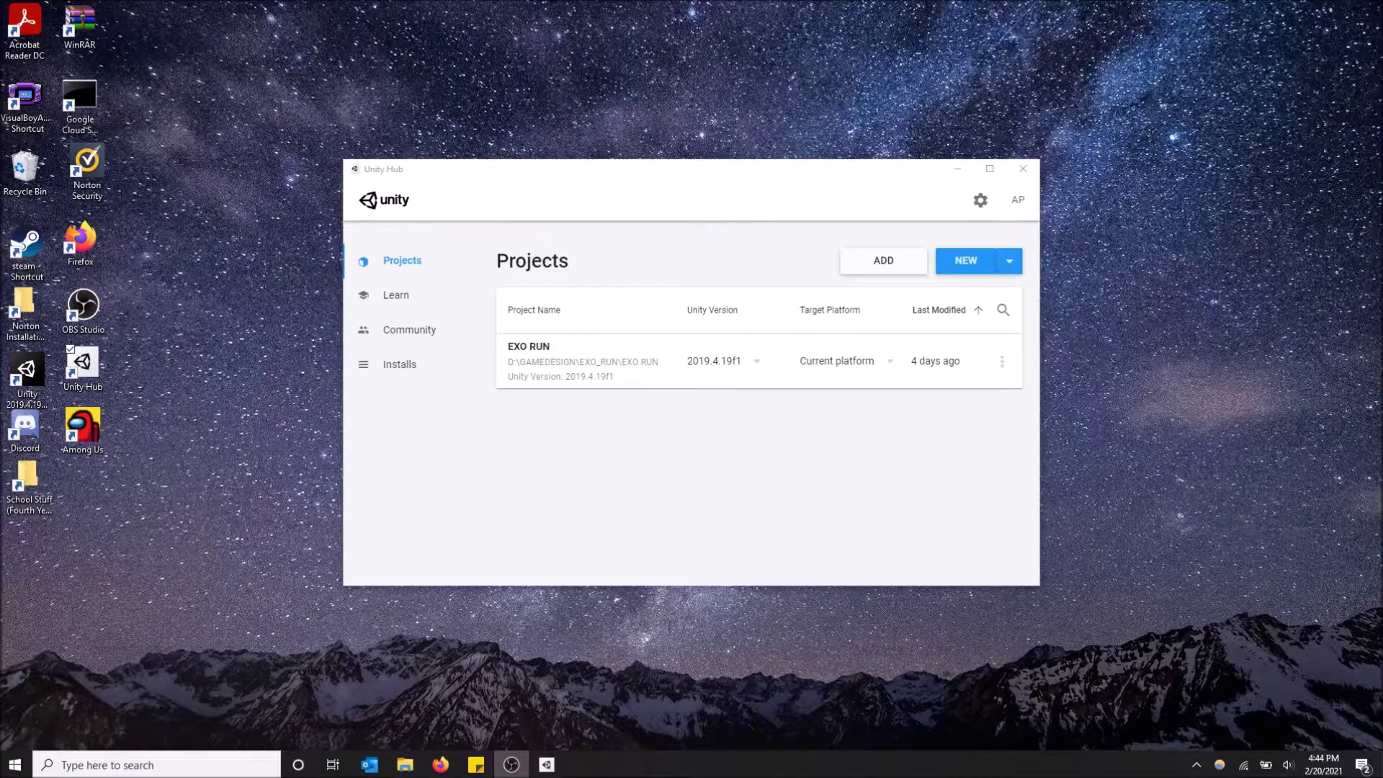
Step: Start a new project in Unity Hub and pick the 2D Platformer Microgame template
click(969, 264)
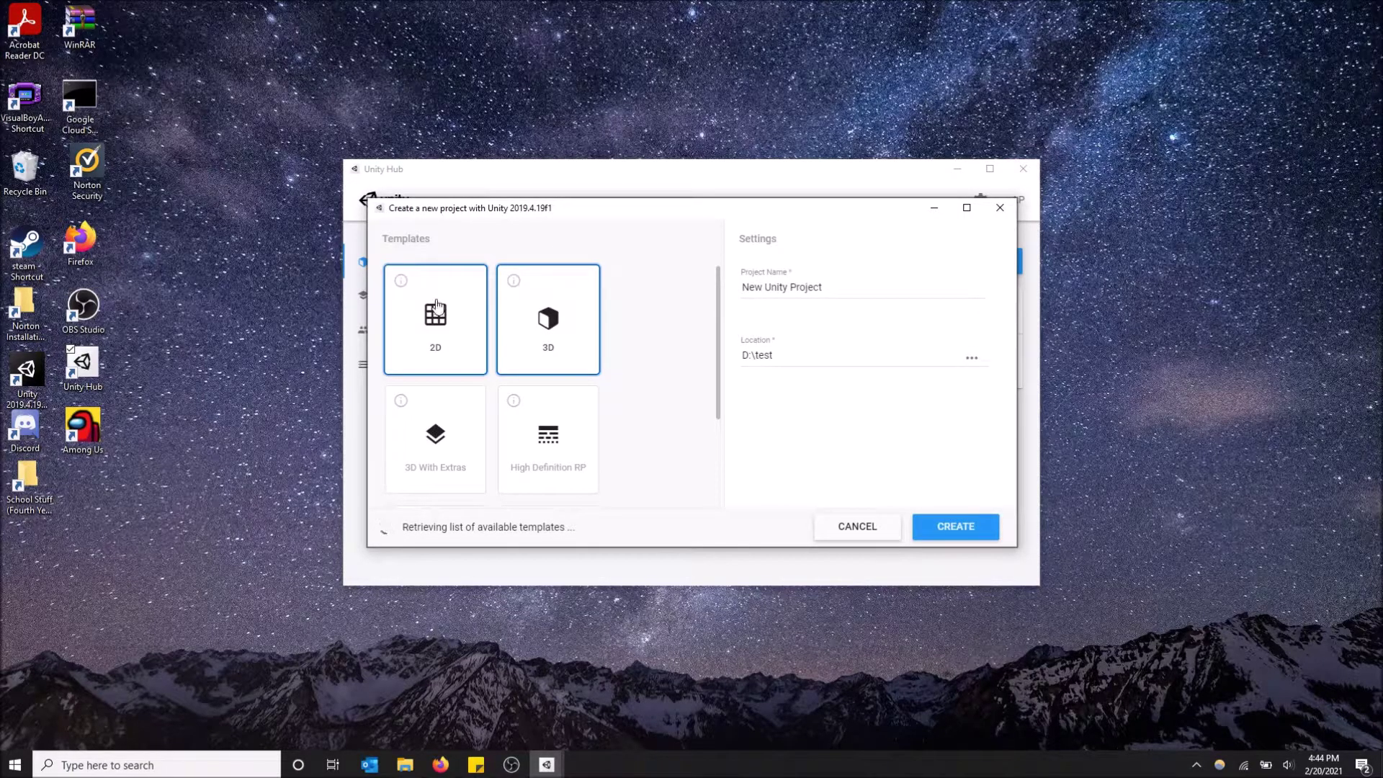
scroll(447, 413, down, 1)
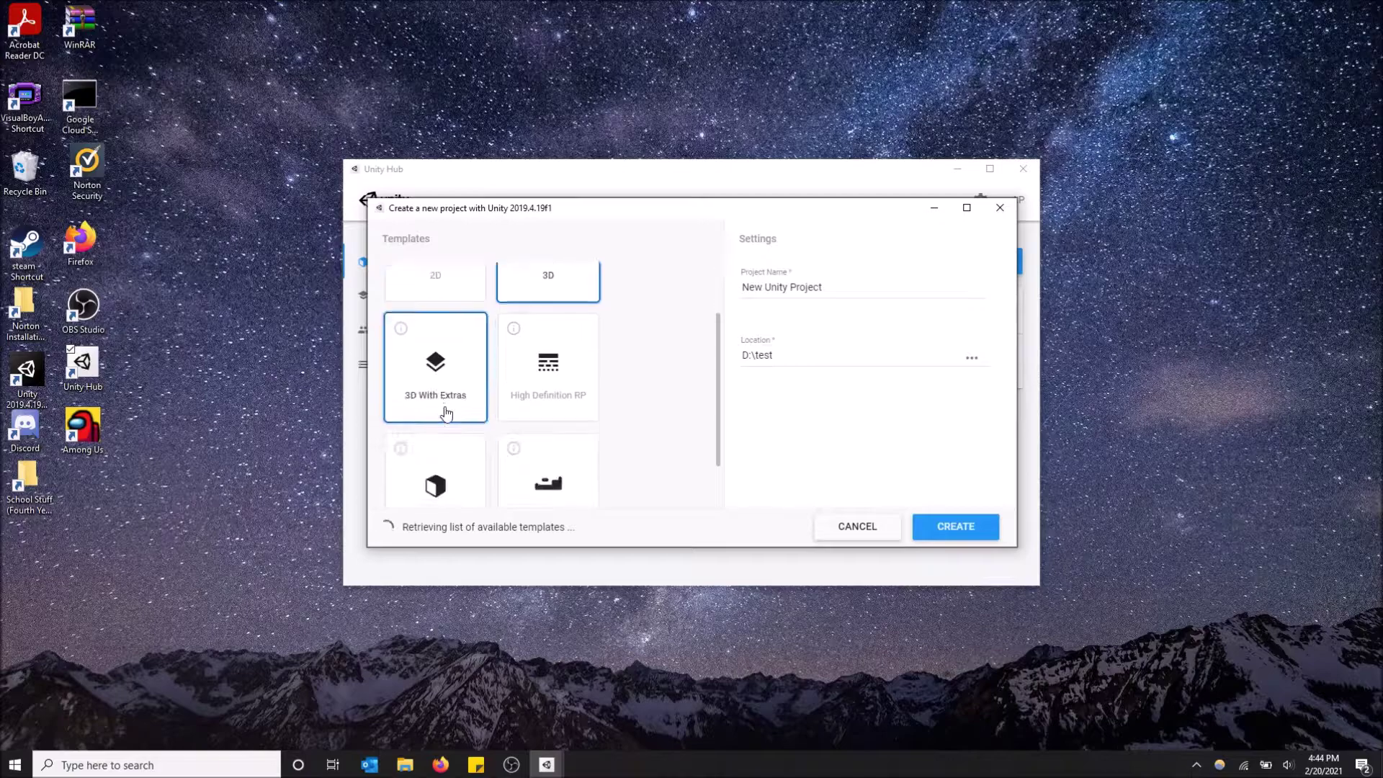
scroll(576, 390, down, 1)
click(581, 388)
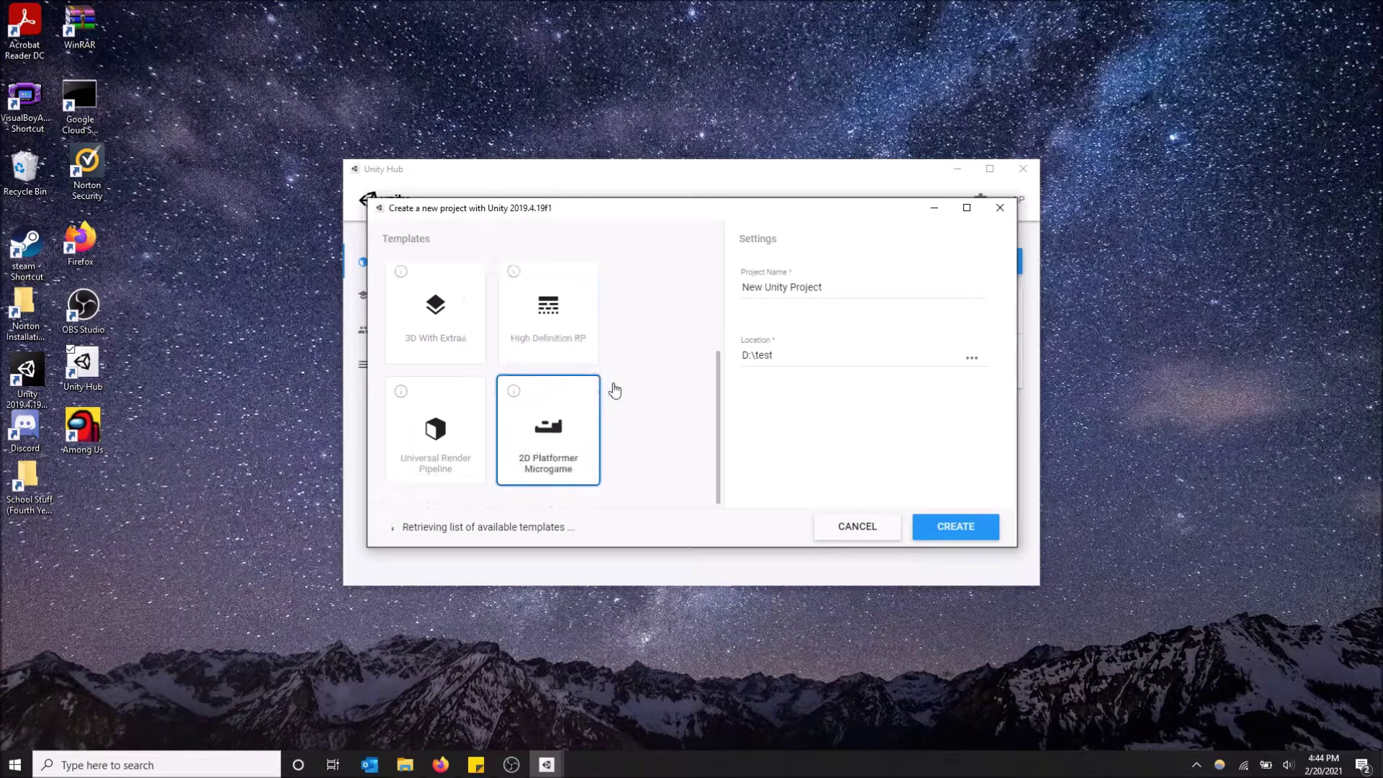
Step: Glance at the FPS Microgame, reselect 2D Platformer Microgame, and name the project 2dplat
scroll(569, 388, down, 1)
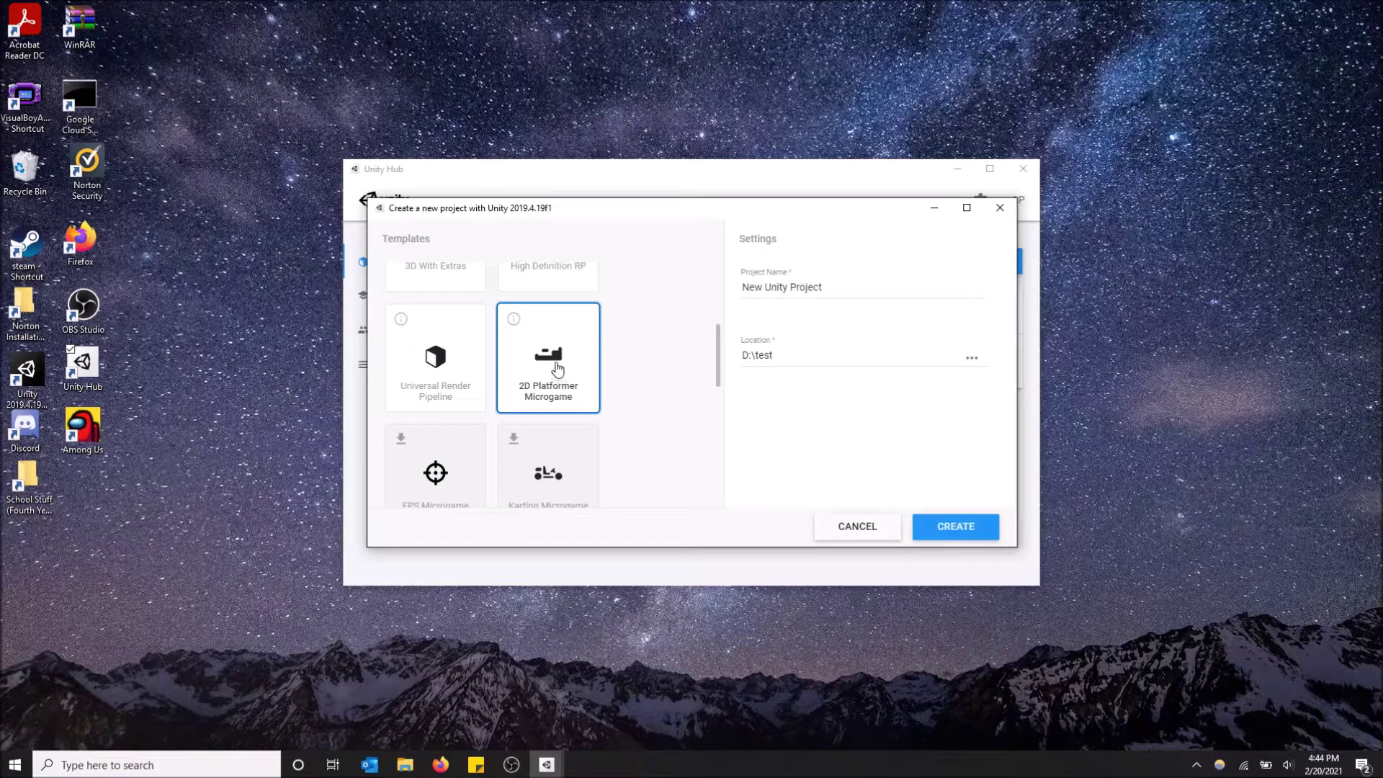
click(401, 445)
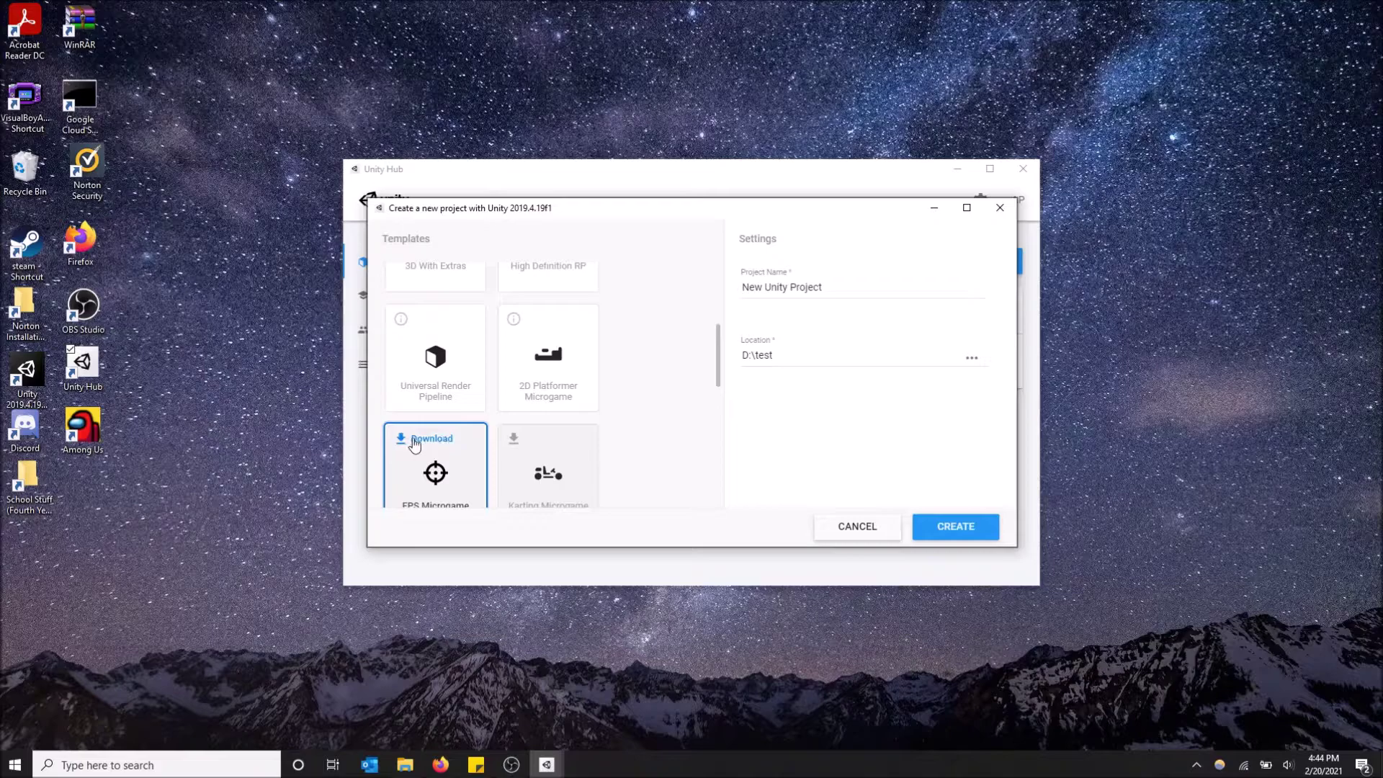
click(531, 367)
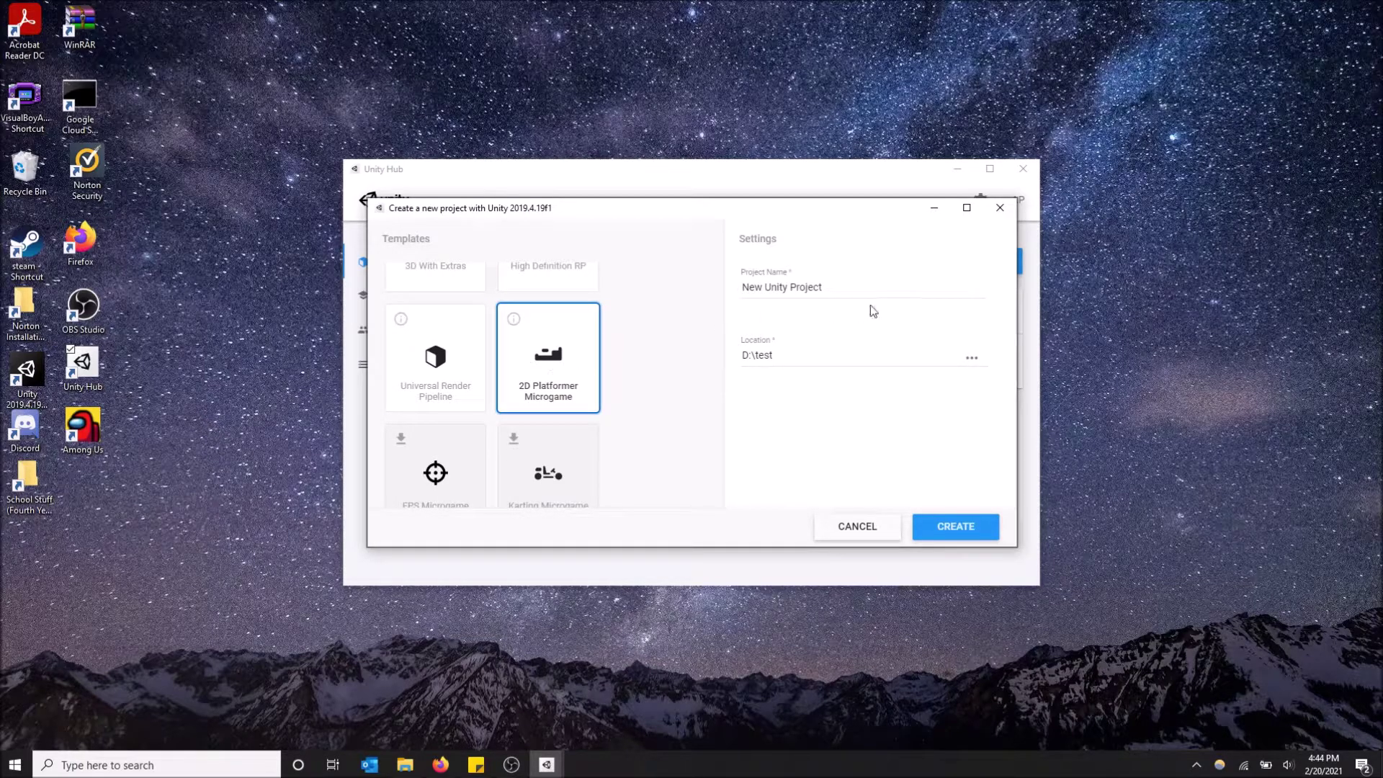
drag(868, 284, 658, 287)
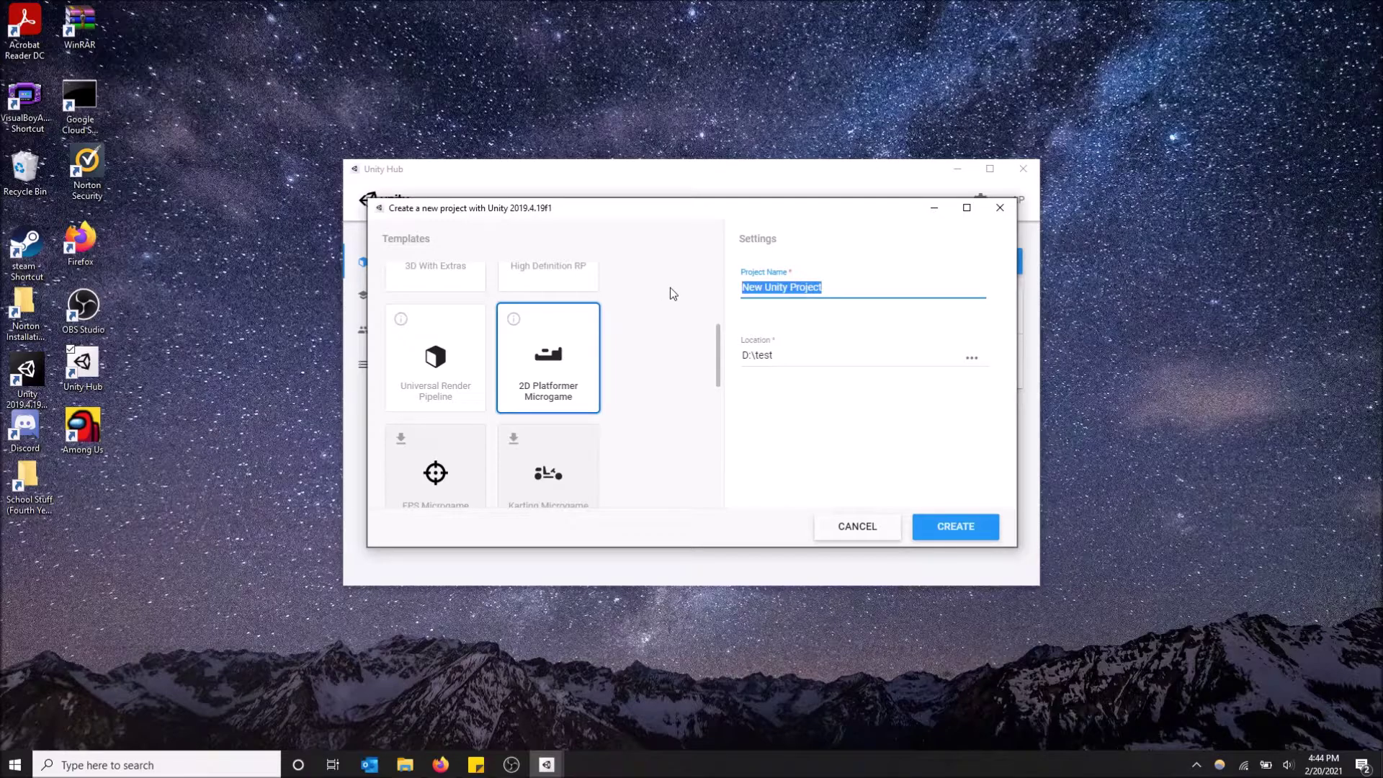
text(2dplat)
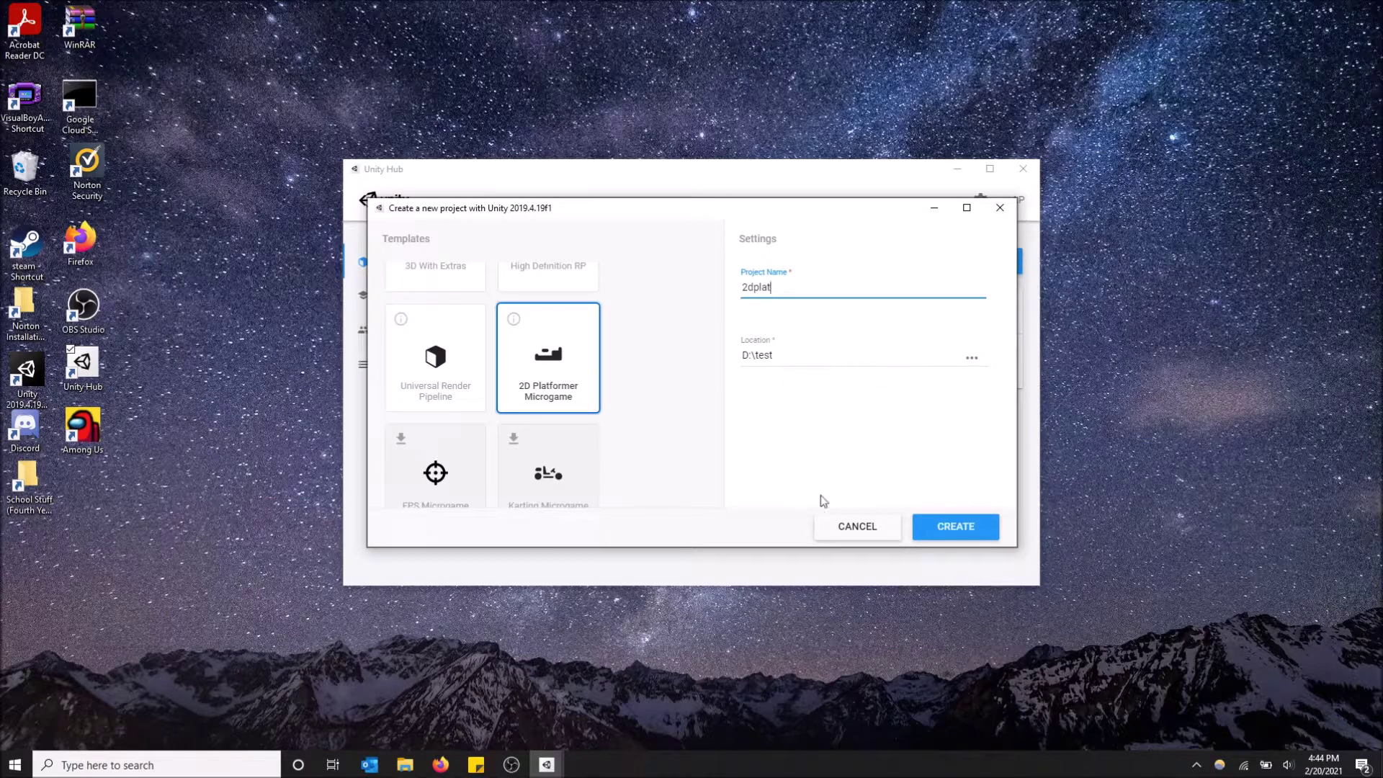
Step: Create the 2dplat project so the editor opens on SampleScene with the welcome dialog
click(983, 534)
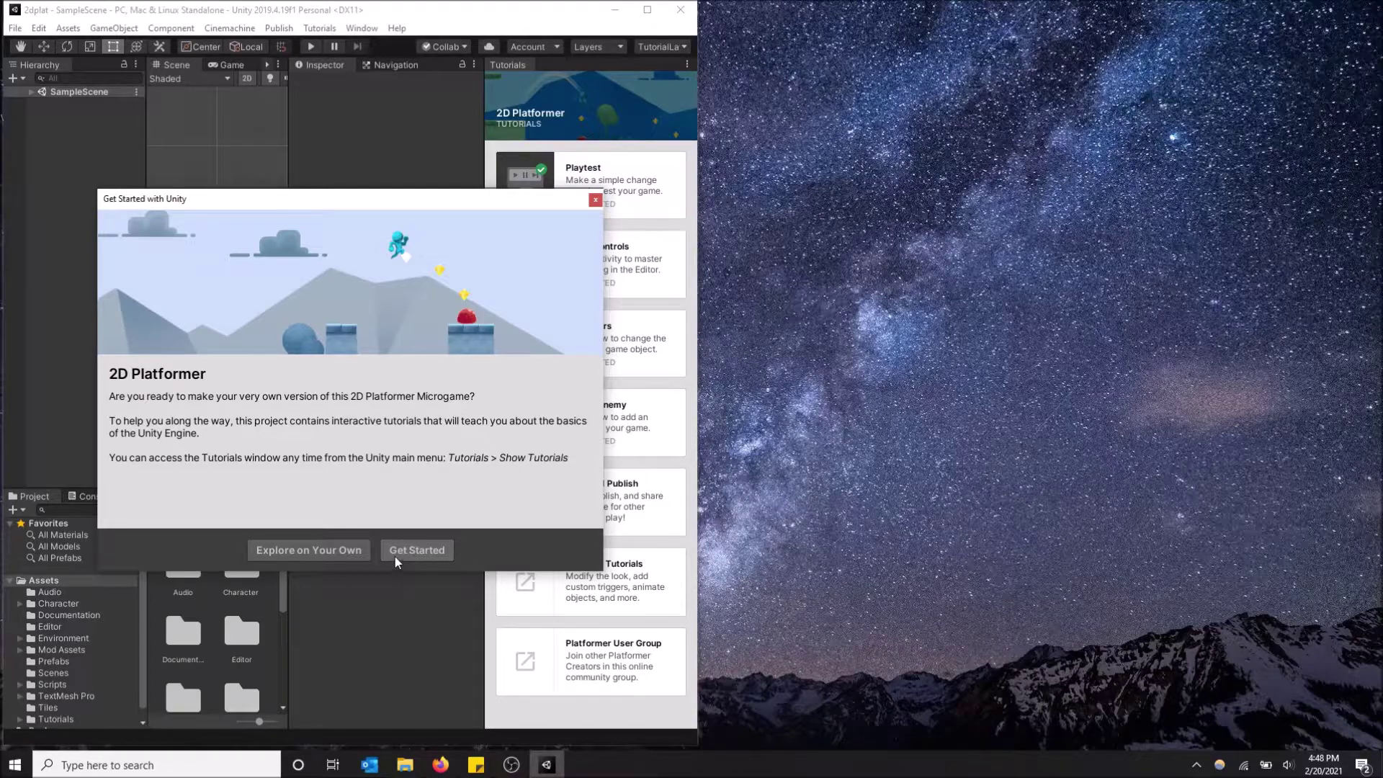
Step: Choose Explore on Your Own, maximize the editor, and close the Tutorials panel
click(335, 548)
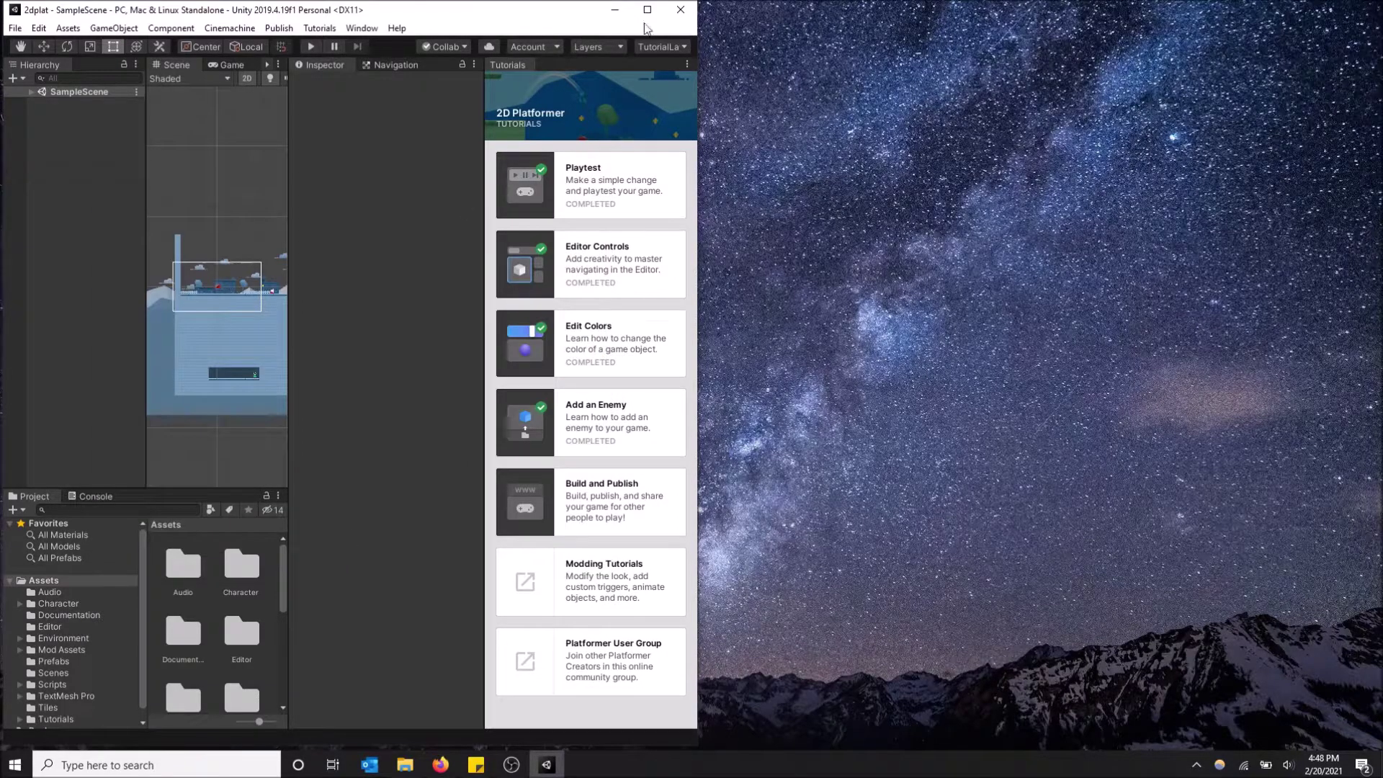
click(649, 14)
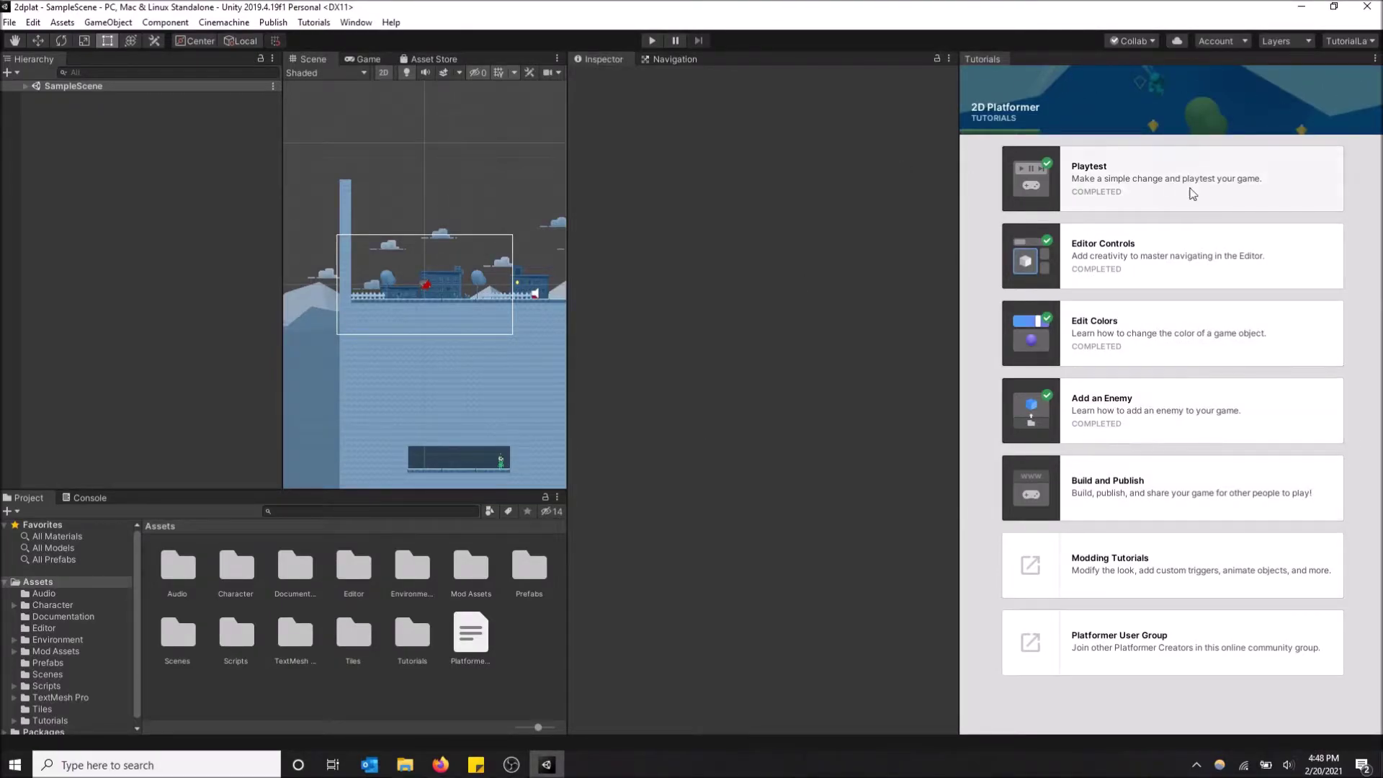
click(1374, 59)
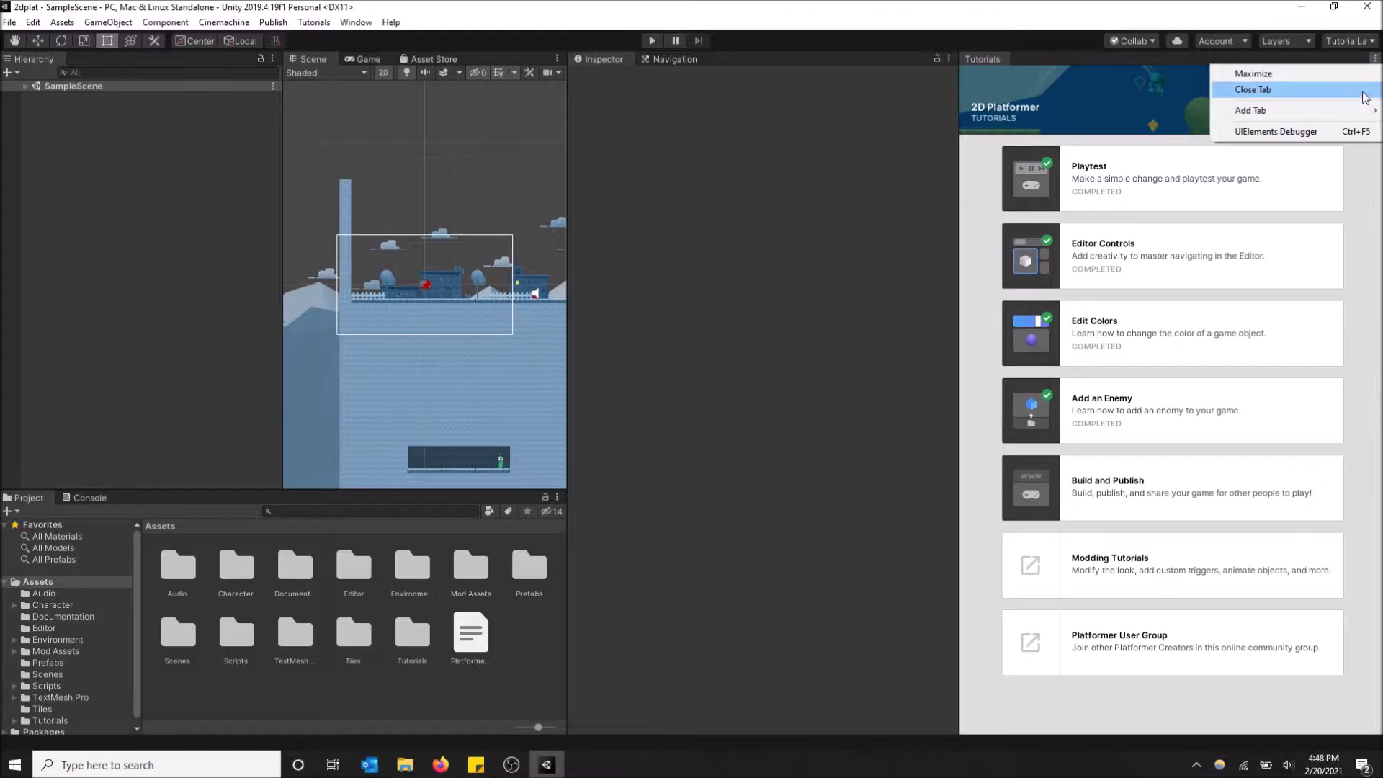
click(1369, 92)
click(798, 413)
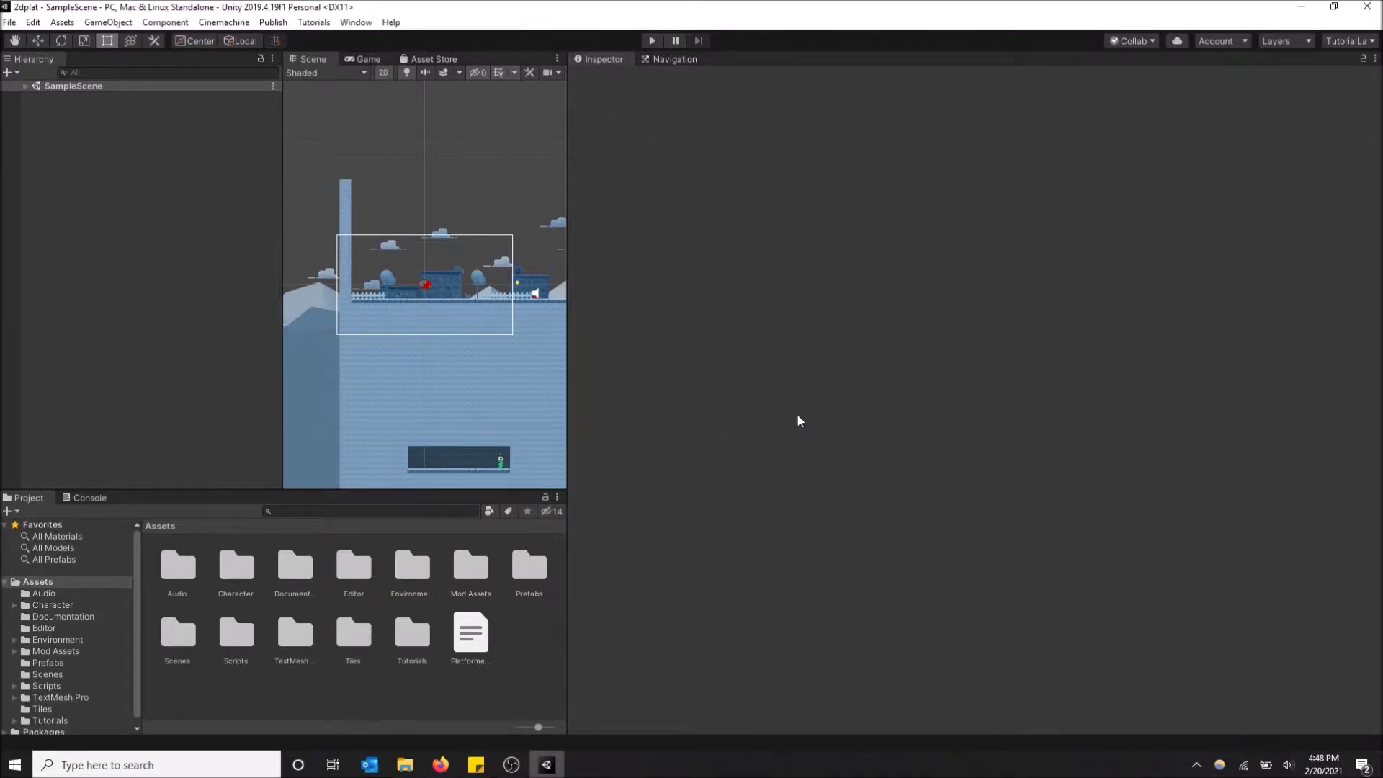
Step: Enlarge the Scene view by narrowing the Inspector and Hierarchy and making it taller
drag(563, 303, 1078, 337)
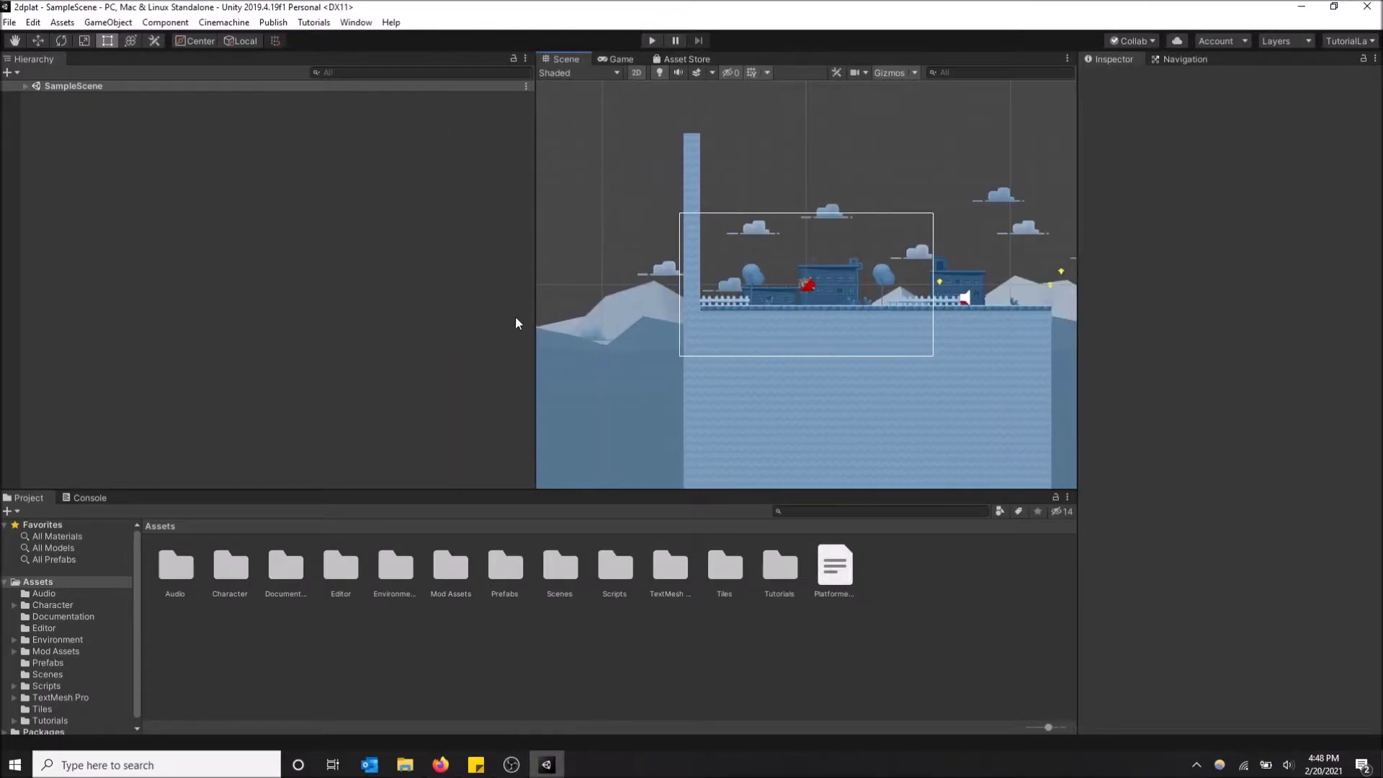
drag(538, 319, 242, 301)
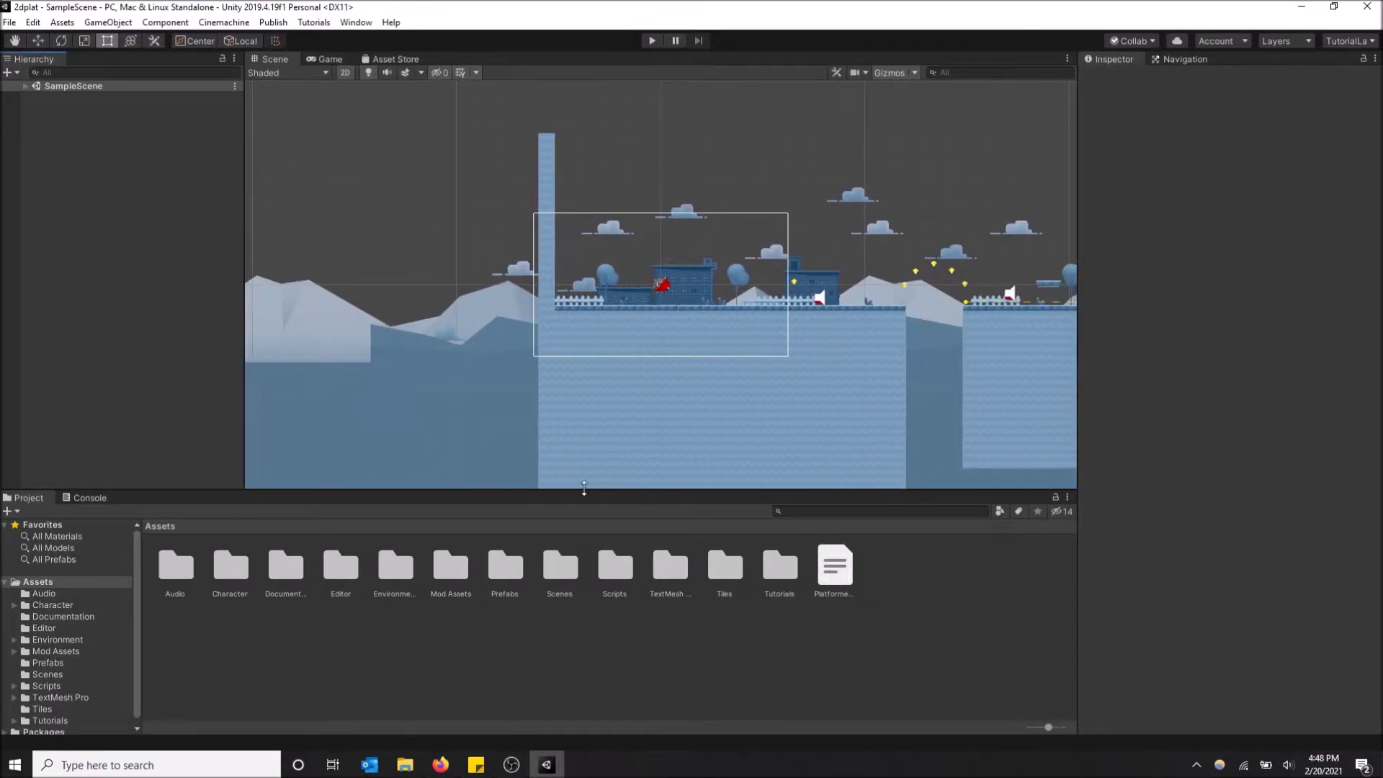
drag(583, 490, 585, 540)
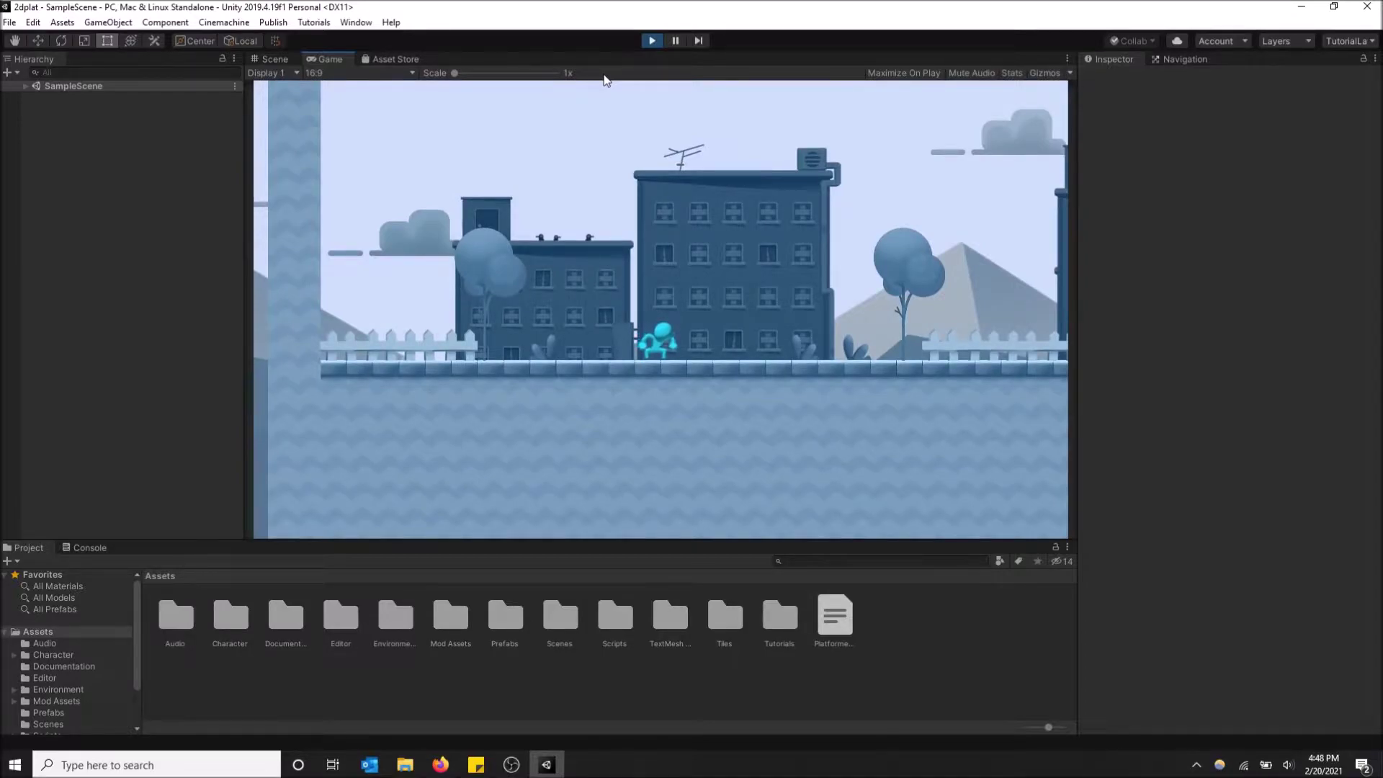
Step: Test-play the level, running right and jumping over the red slime
key(Right)
key(space)
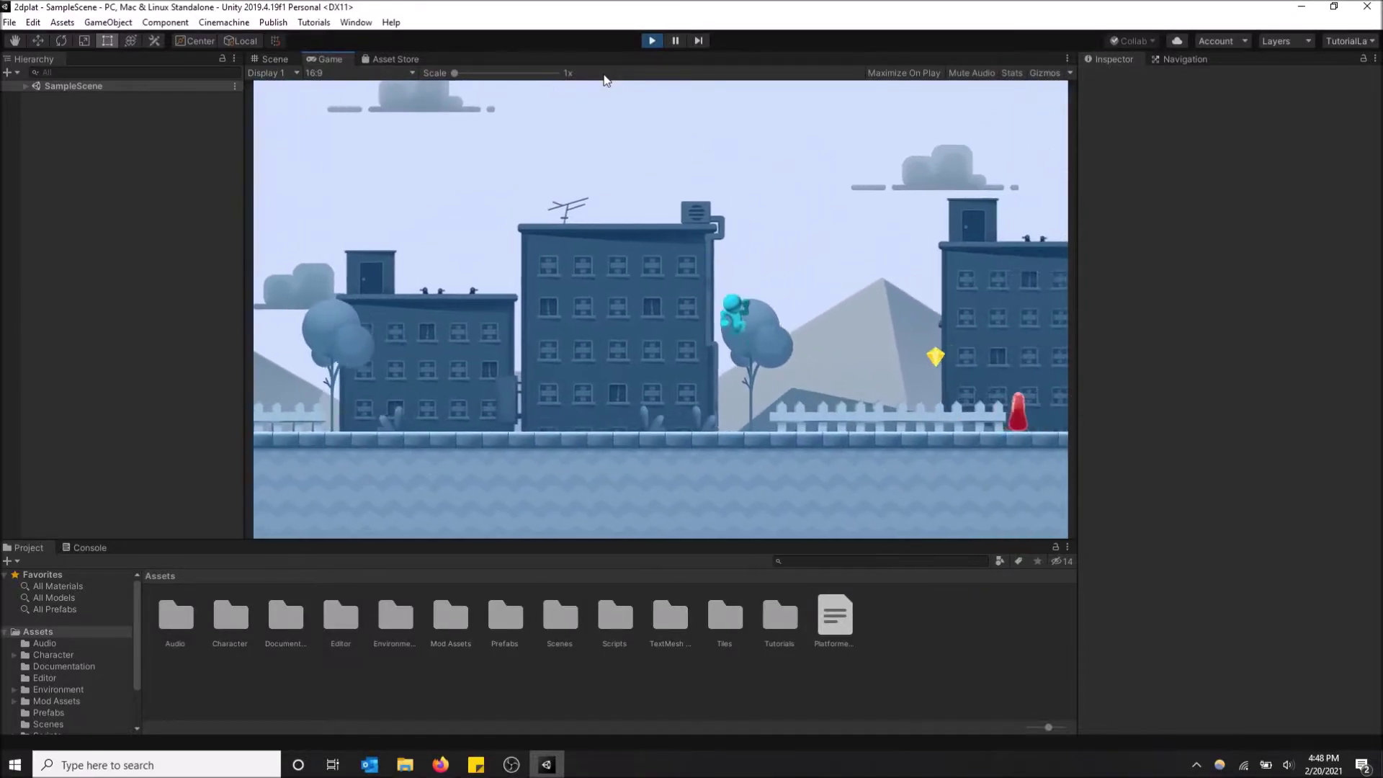
key(space)
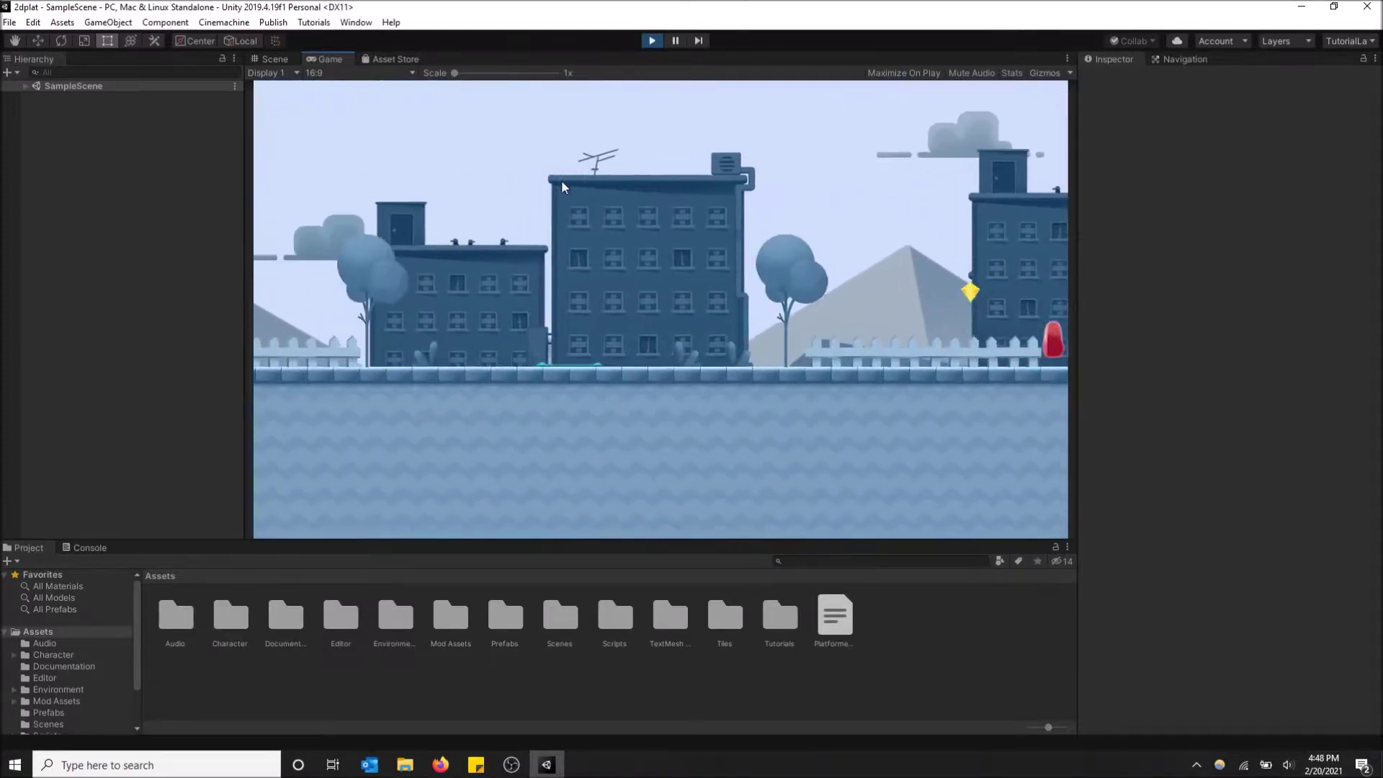
key(Right)
key(space)
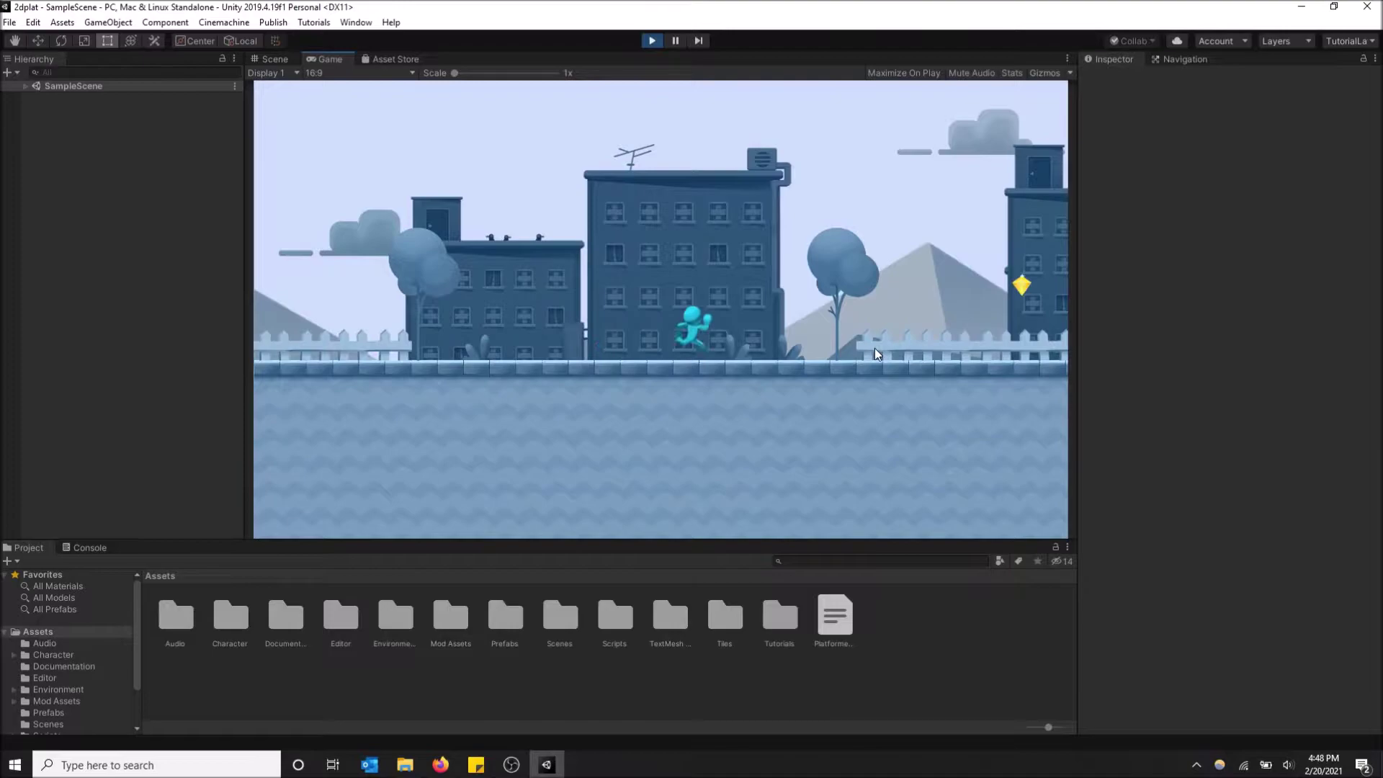
key(space)
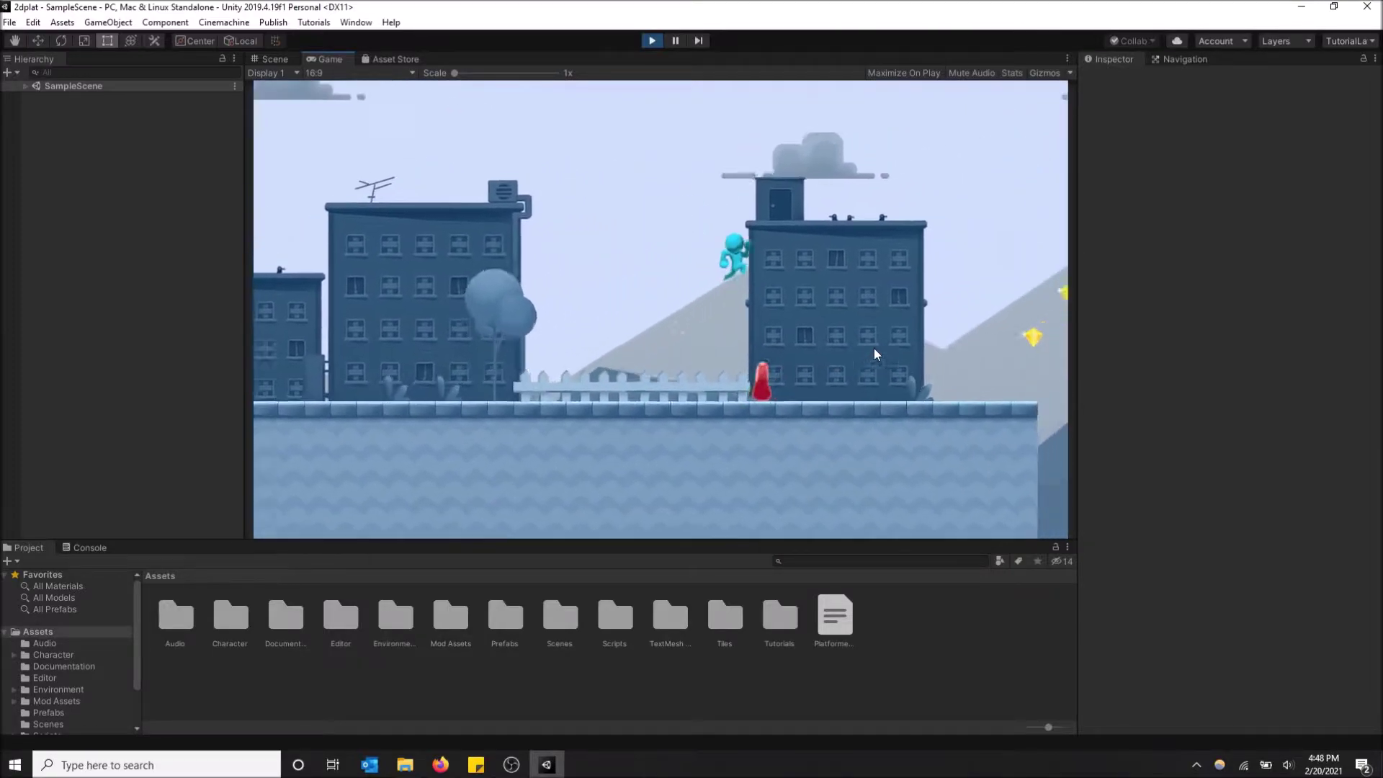
key(space)
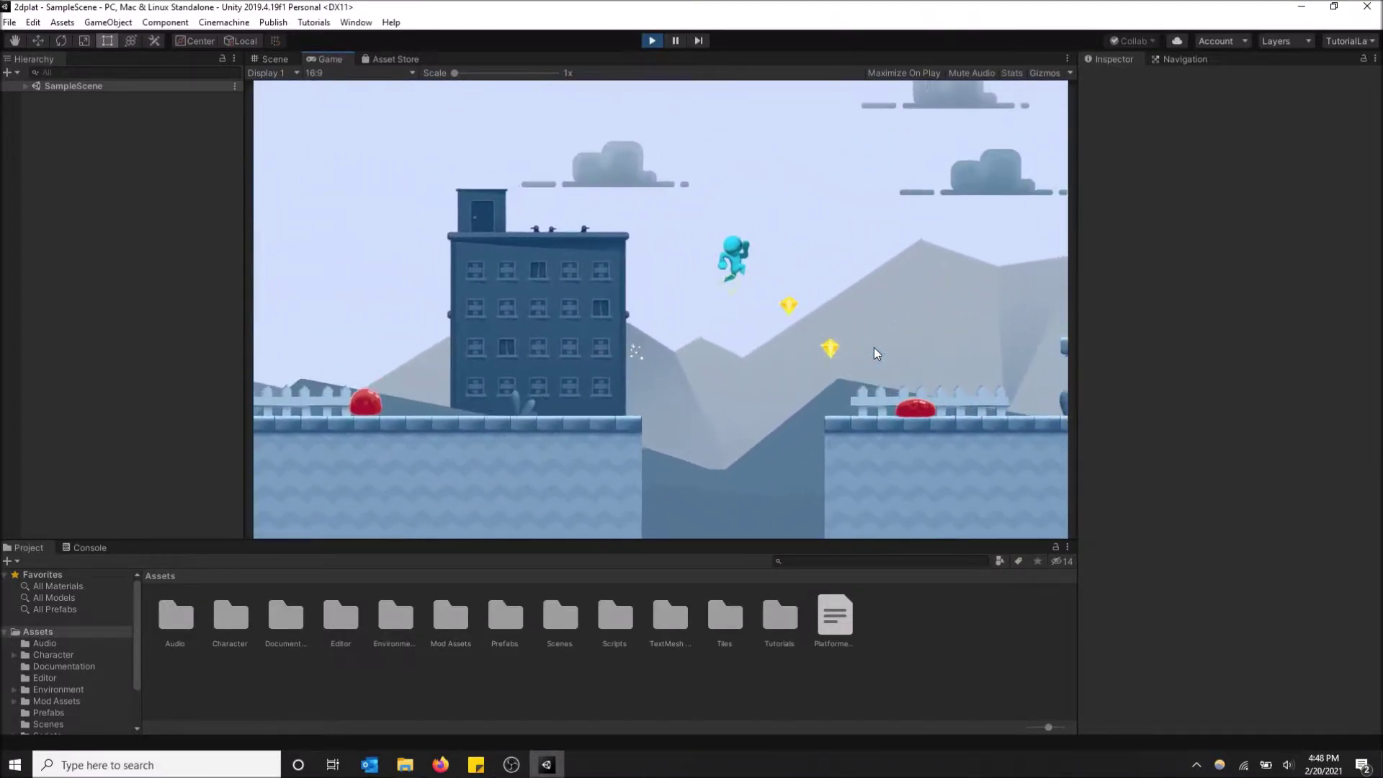
key(space)
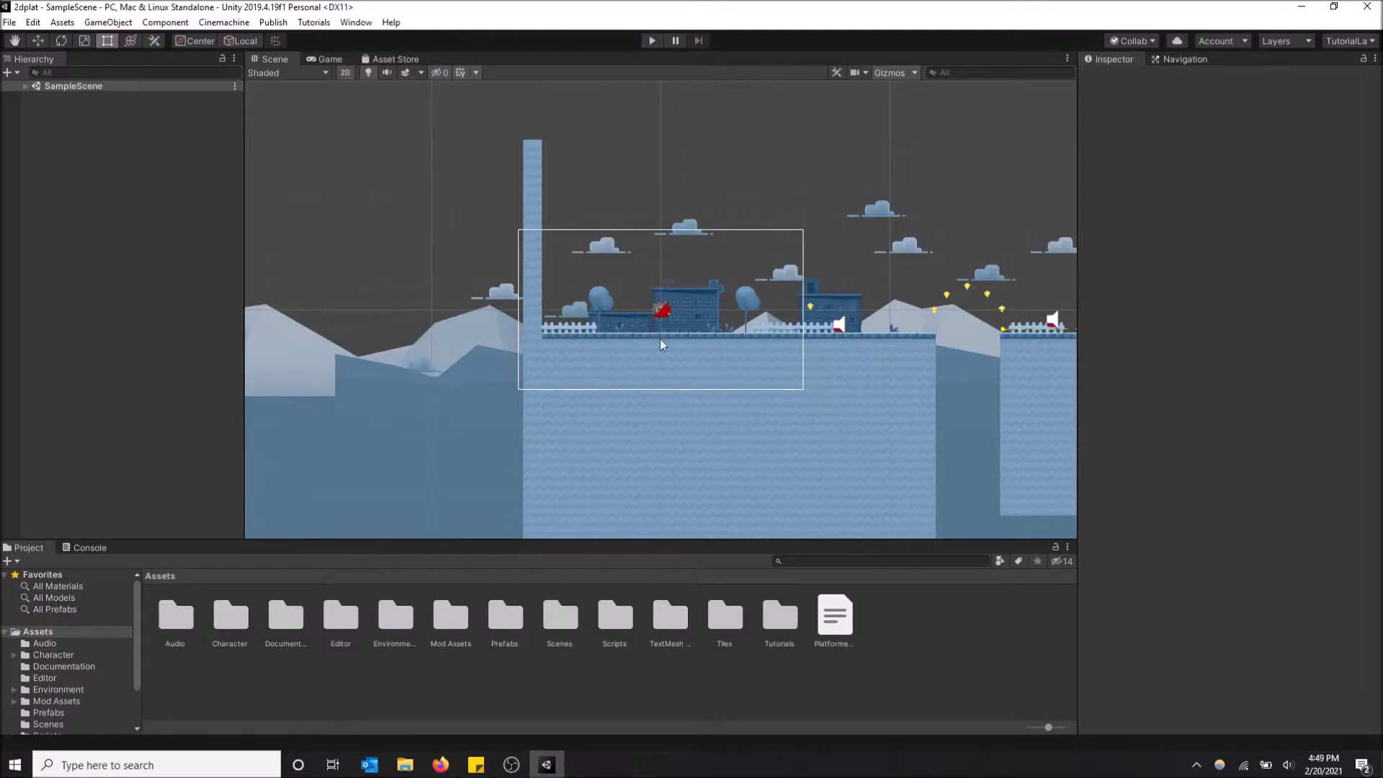
Step: Open the Package Manager from the Window menu
click(363, 22)
mouse_move(469, 295)
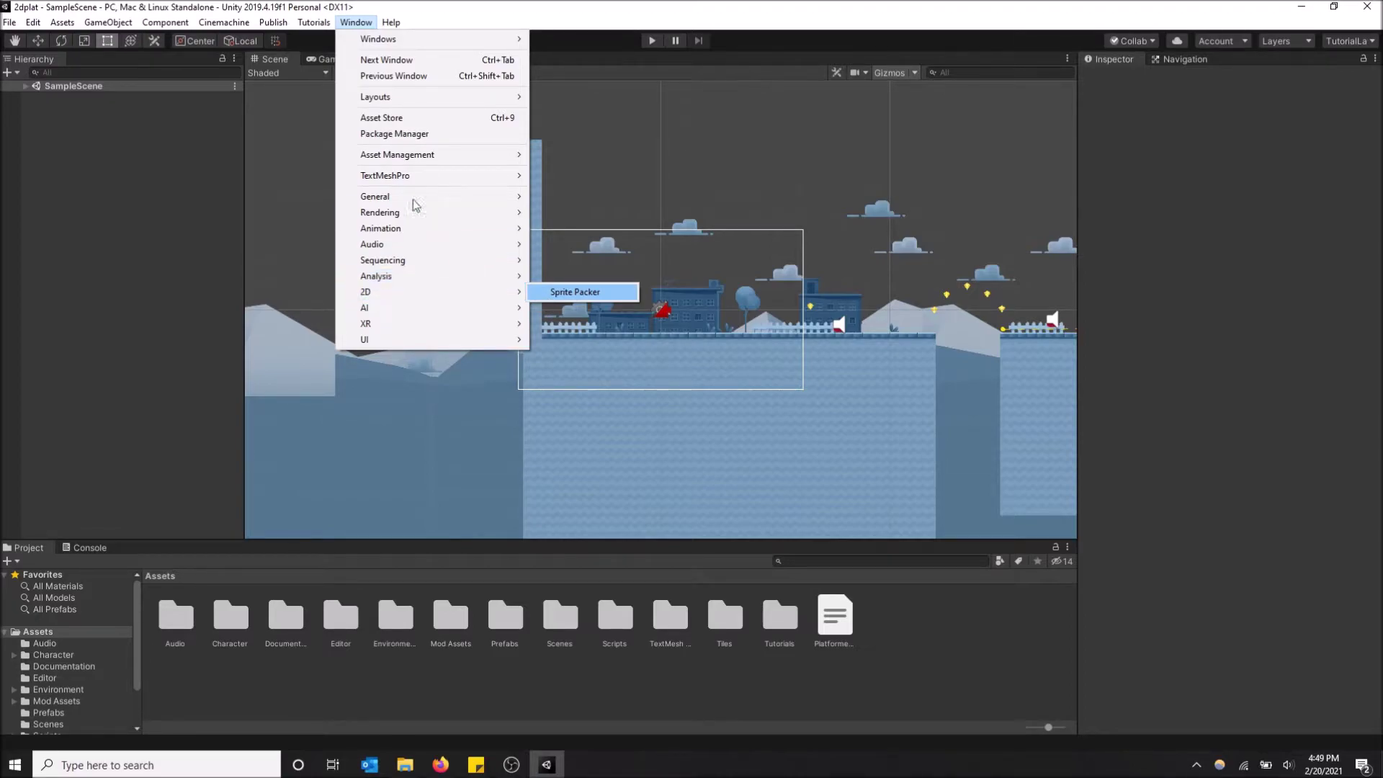
click(410, 133)
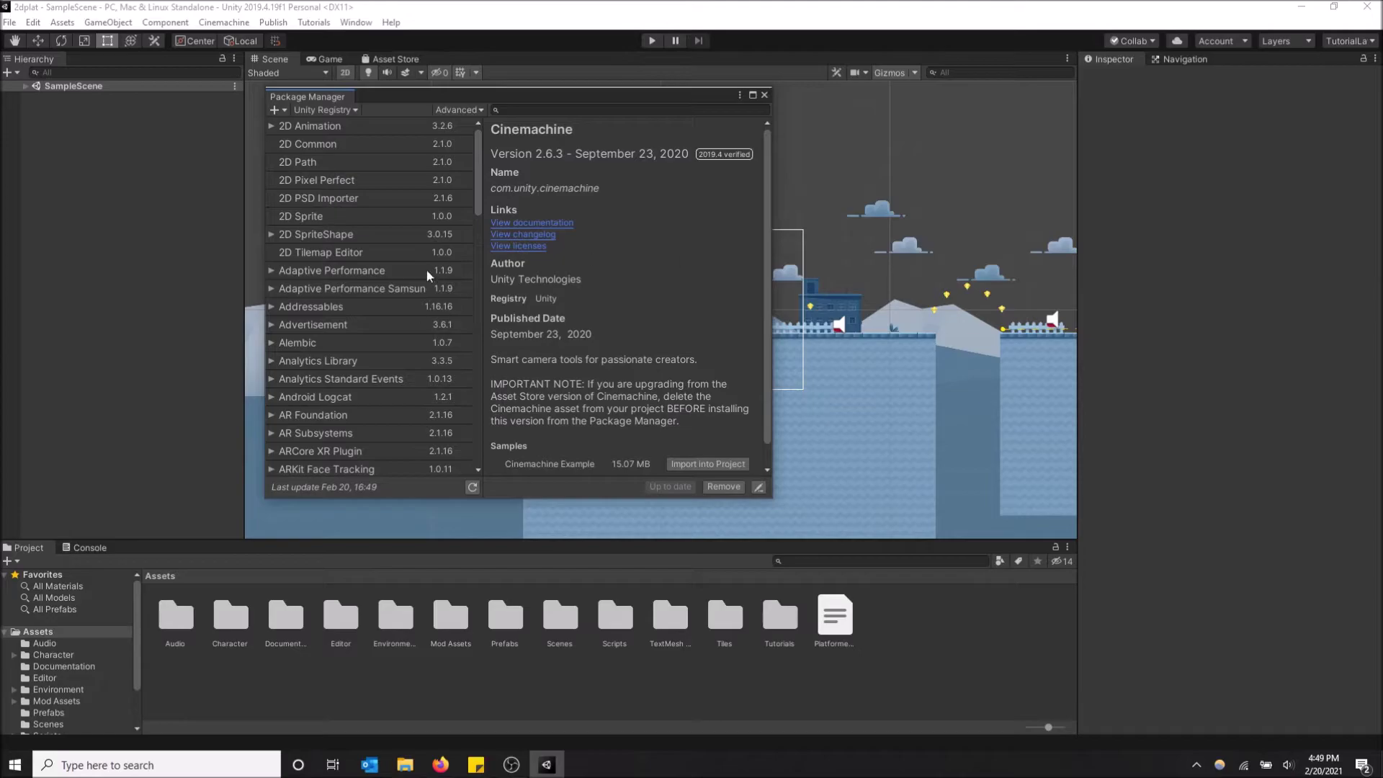
Step: Select the 2D Tilemap Editor 1.0.0 package and install it
scroll(316, 249, down, 10)
click(317, 253)
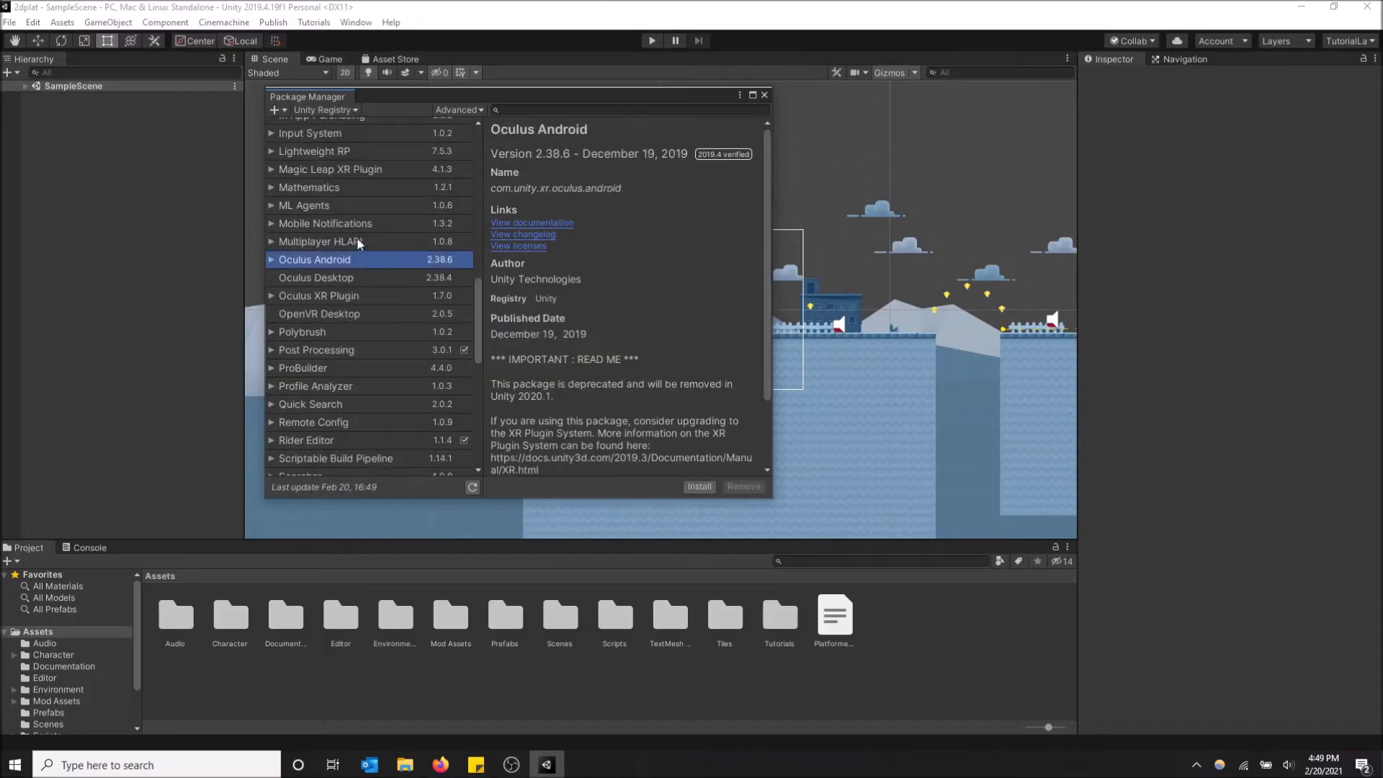
scroll(356, 238, up, 7)
scroll(360, 247, up, 5)
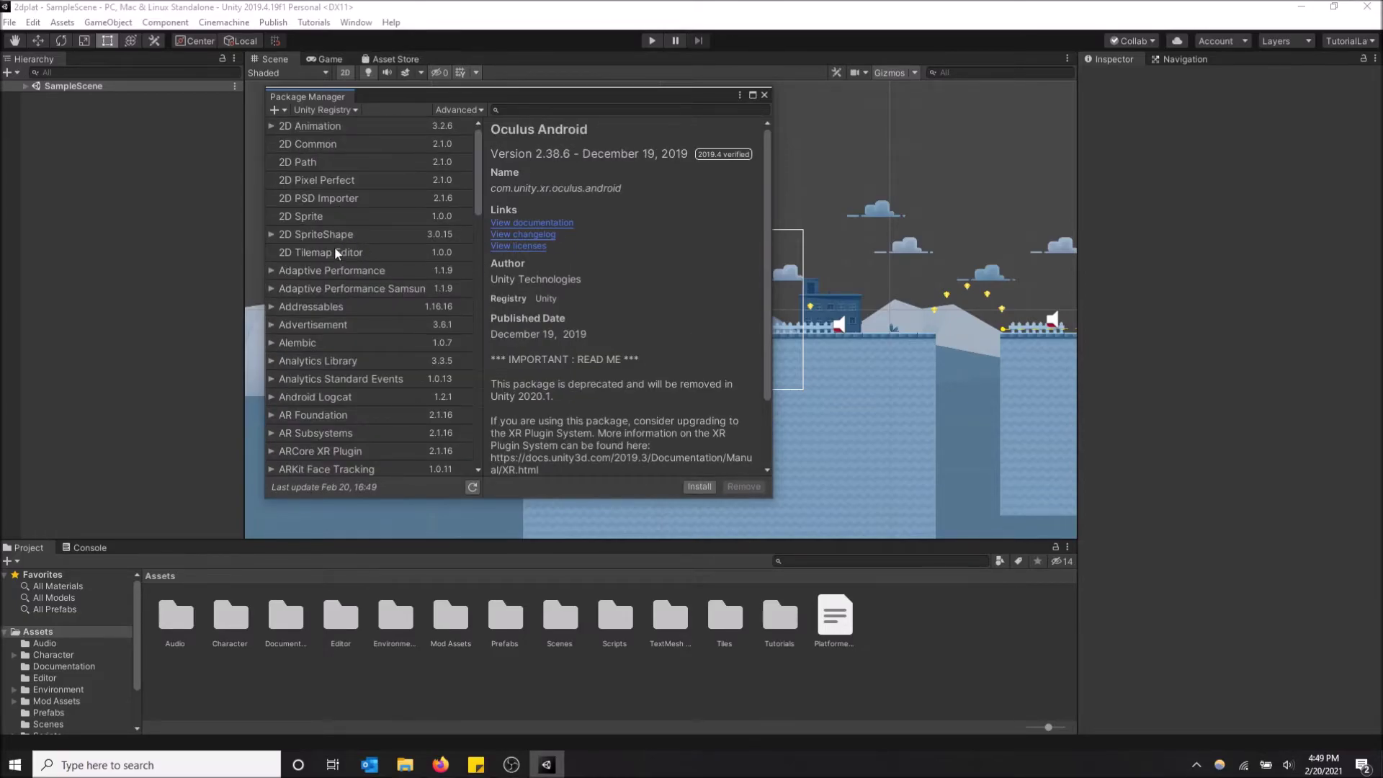
click(334, 252)
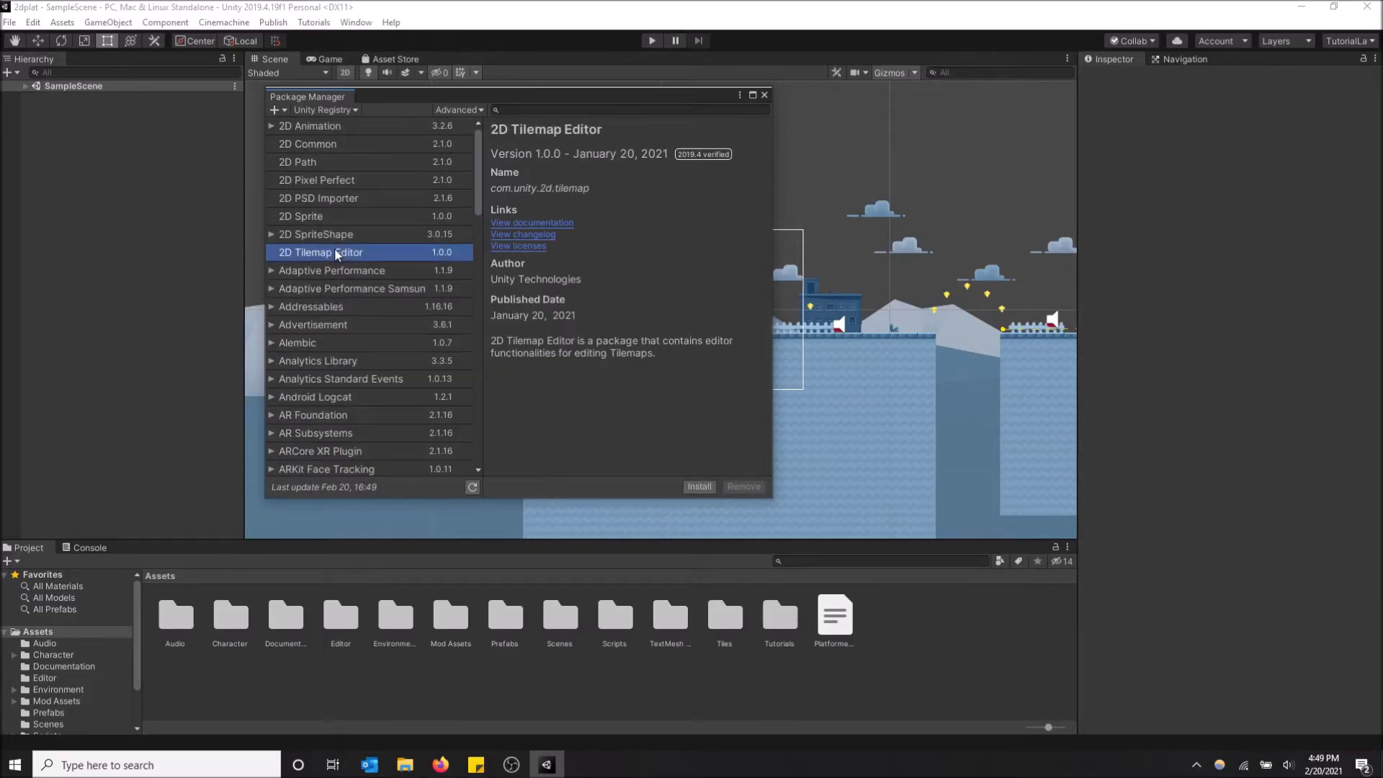
click(705, 488)
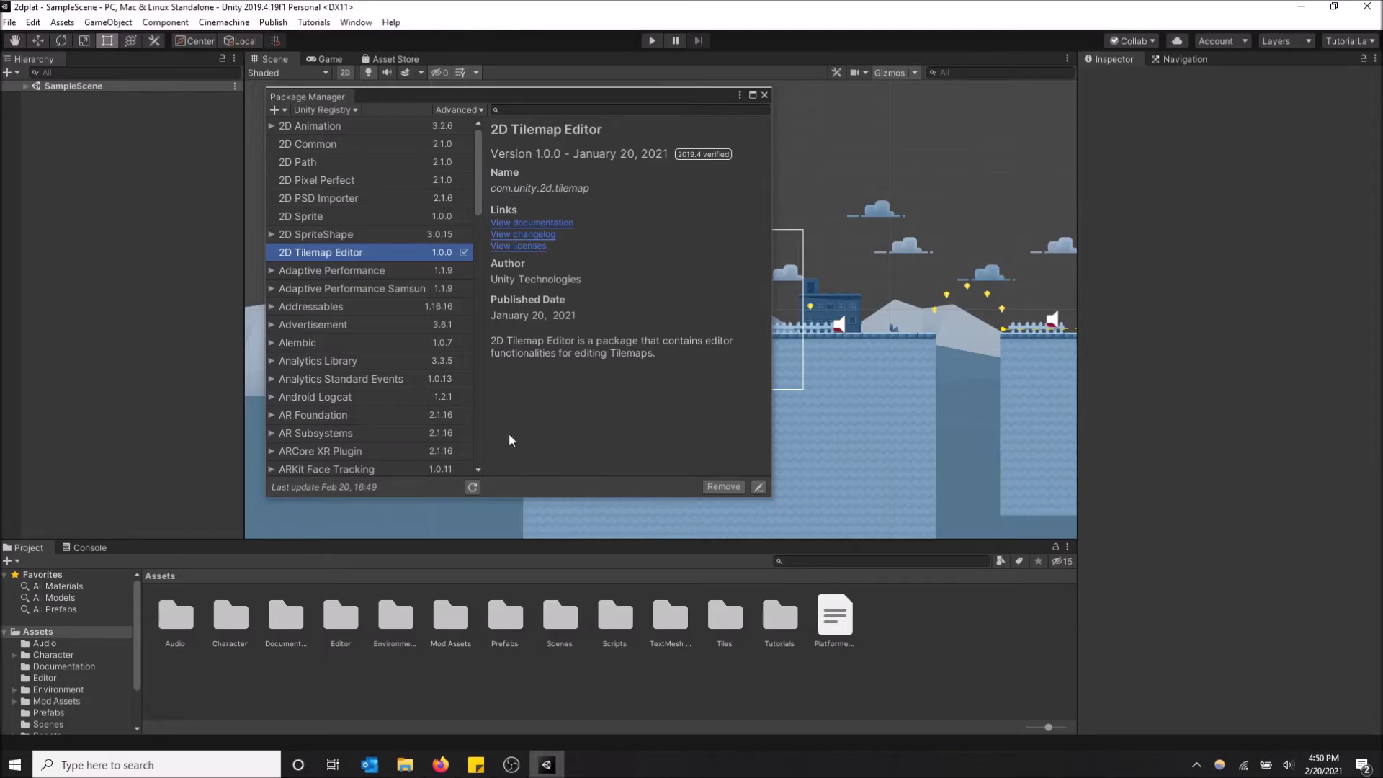
Step: Close the Package Manager and open the Window > 2D > Tile Palette window over the scene
click(765, 95)
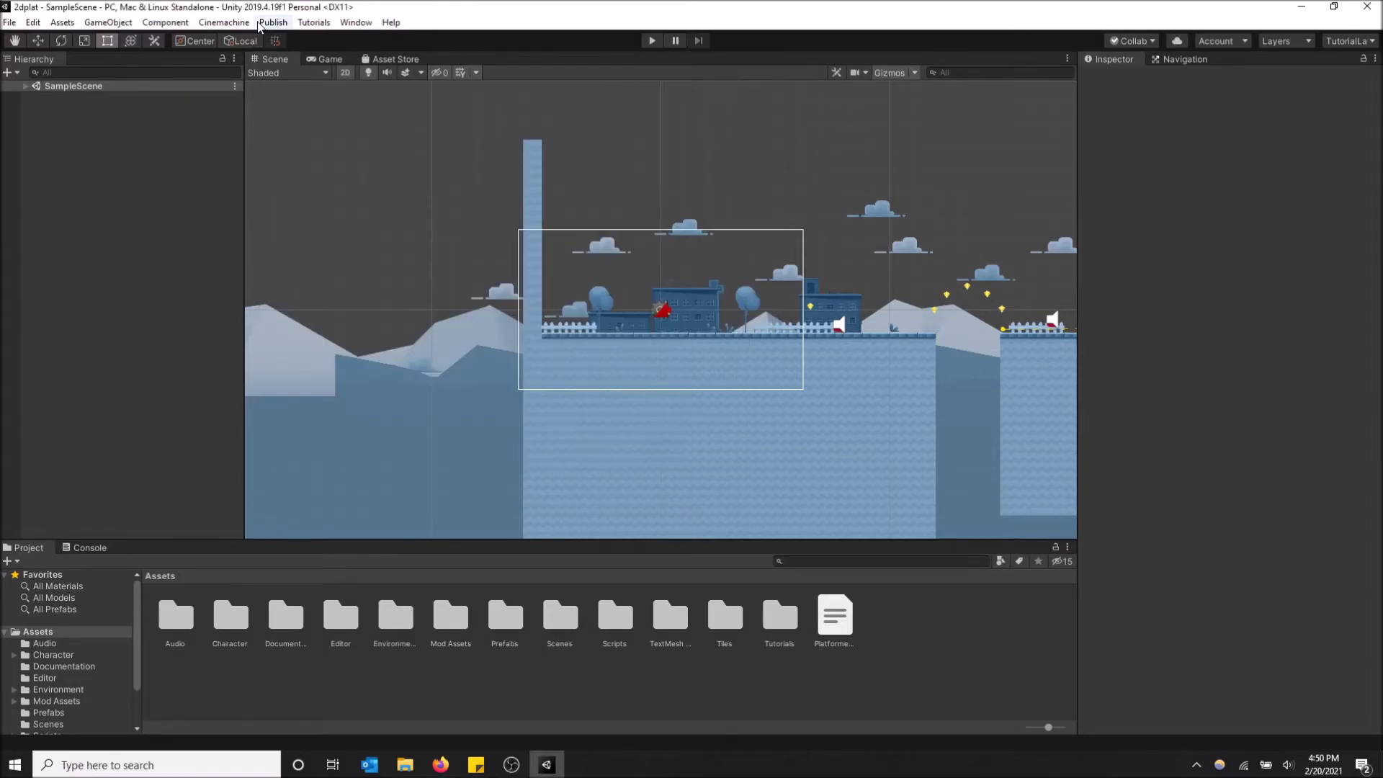
click(355, 24)
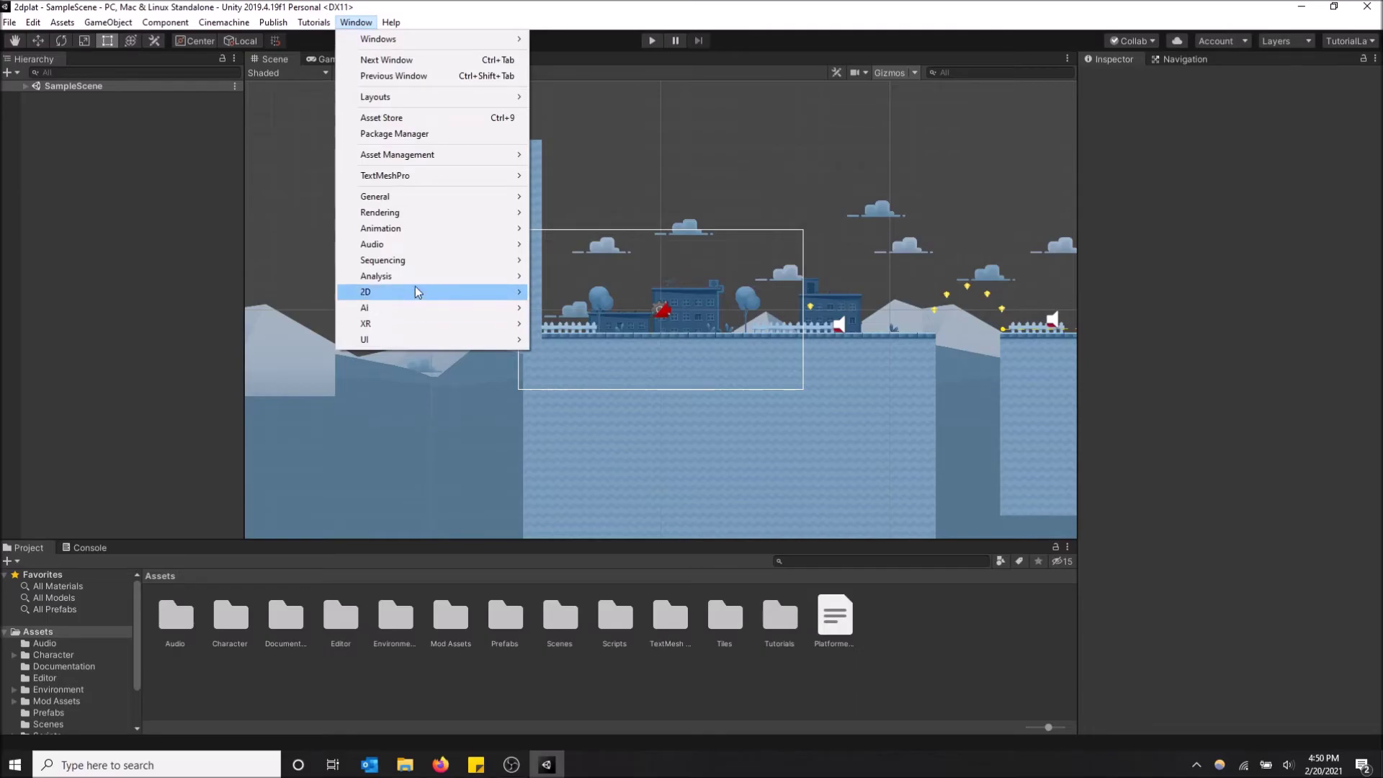
mouse_move(416, 288)
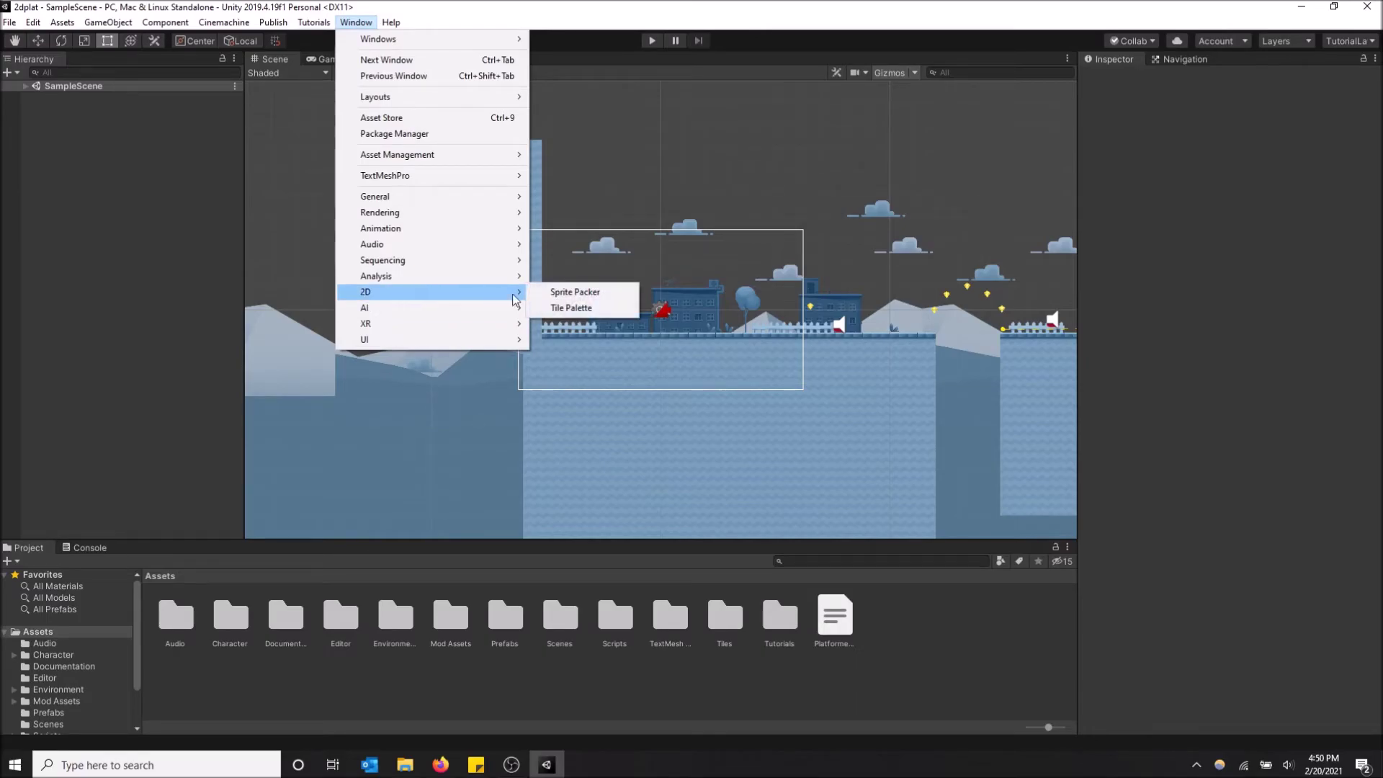
click(567, 310)
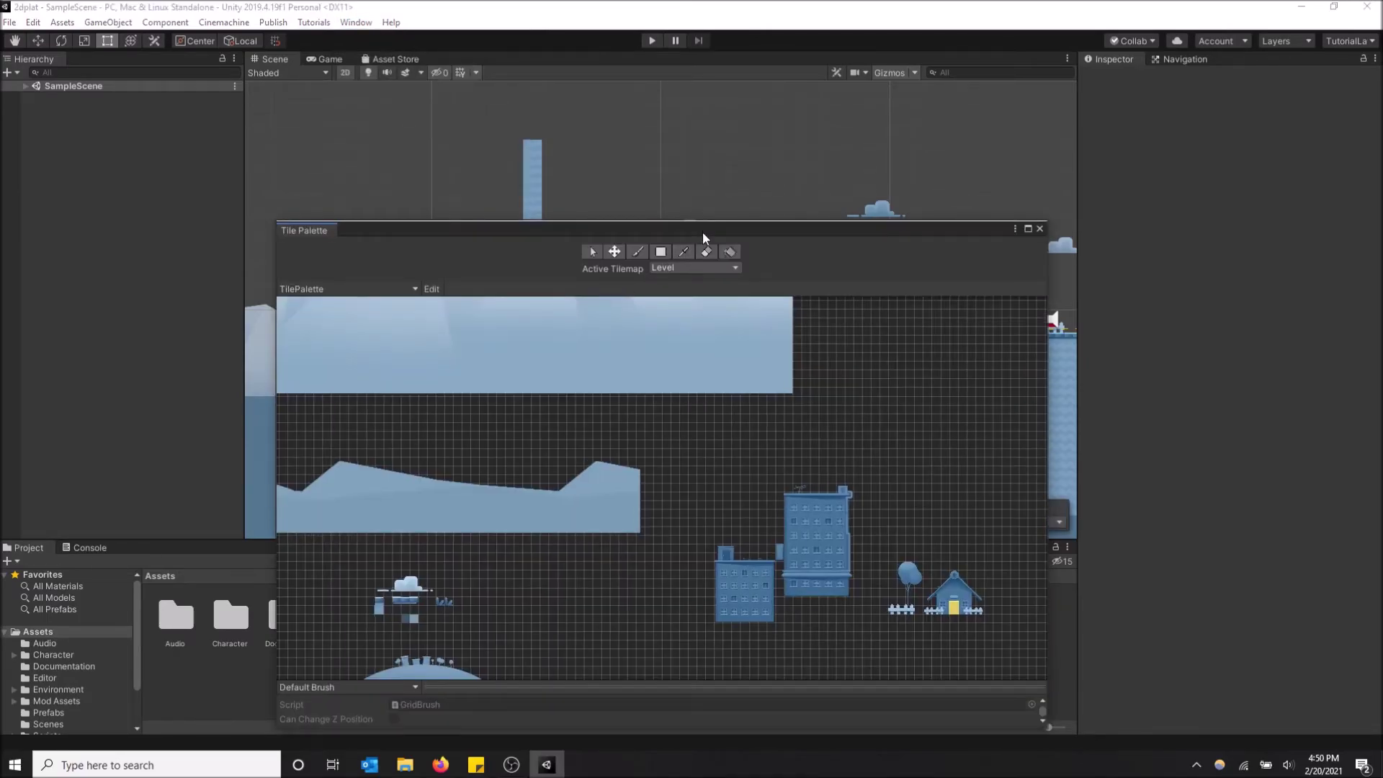
drag(703, 229, 650, 447)
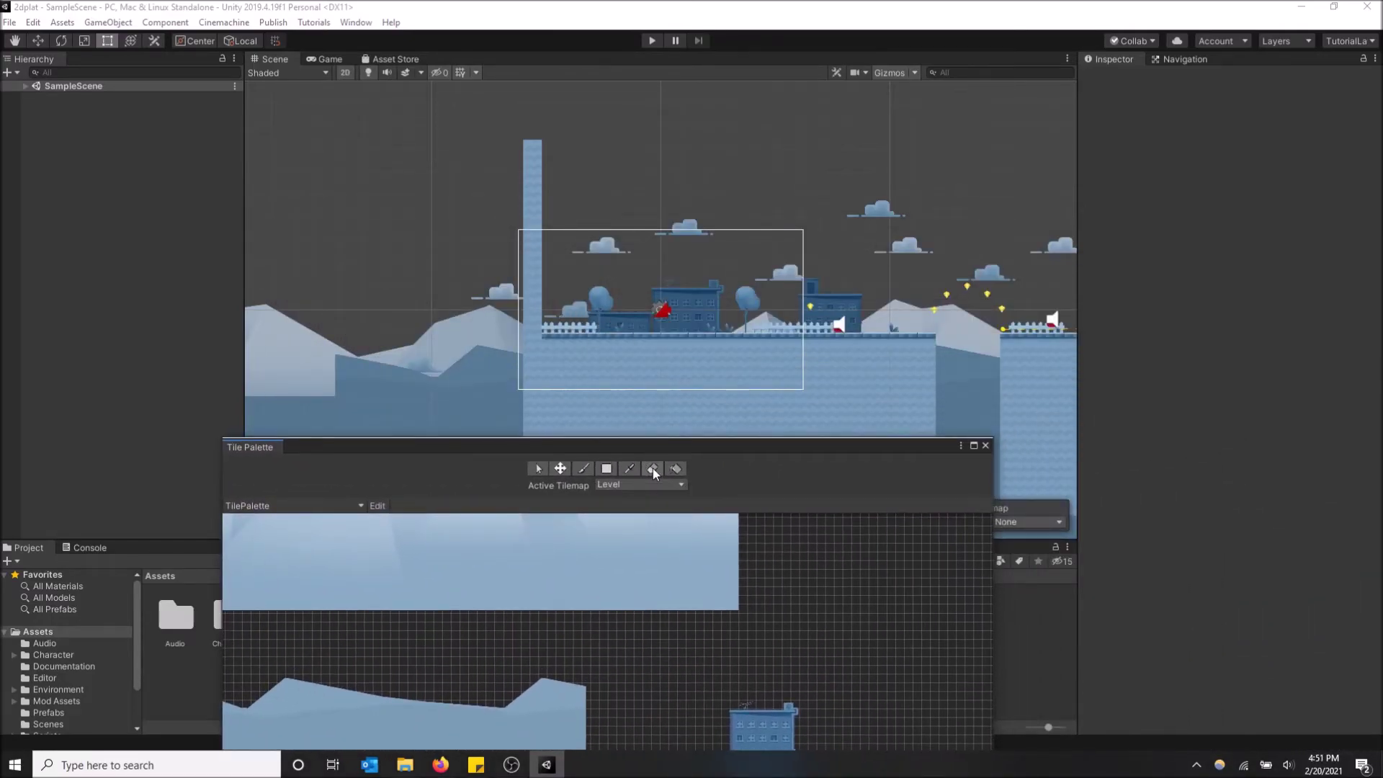
Step: Erase two tiles from the Level tilemap, then pick a palette tile to paint with
click(652, 468)
click(931, 334)
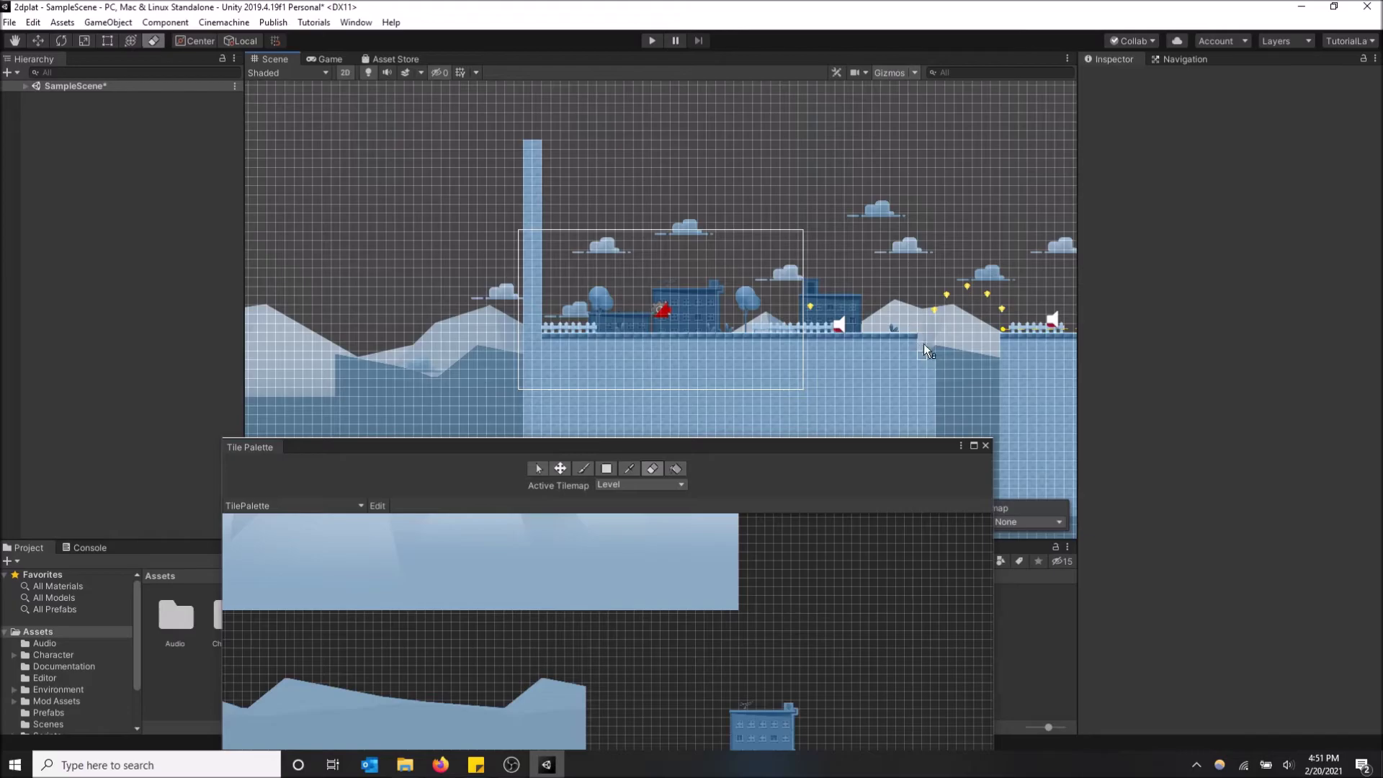
click(1005, 335)
drag(663, 442, 754, 188)
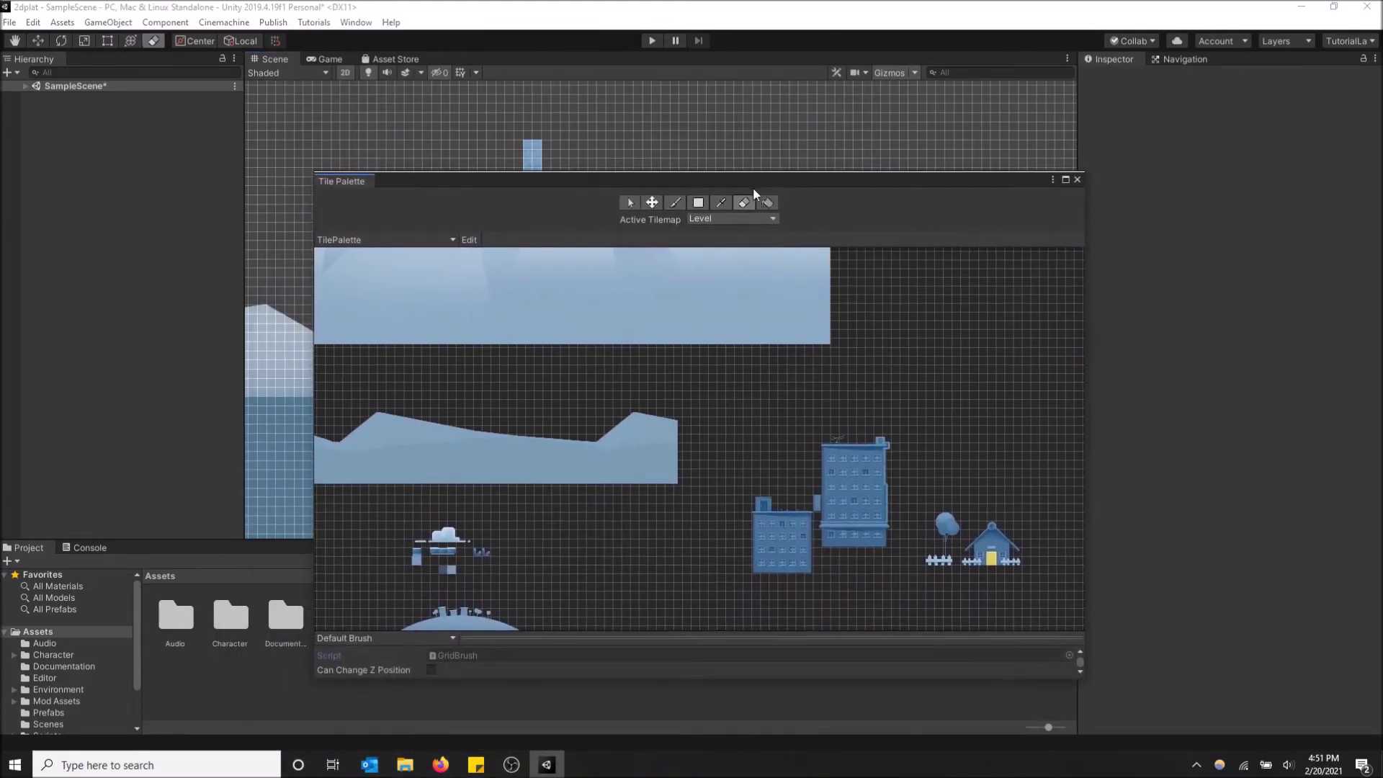
click(443, 552)
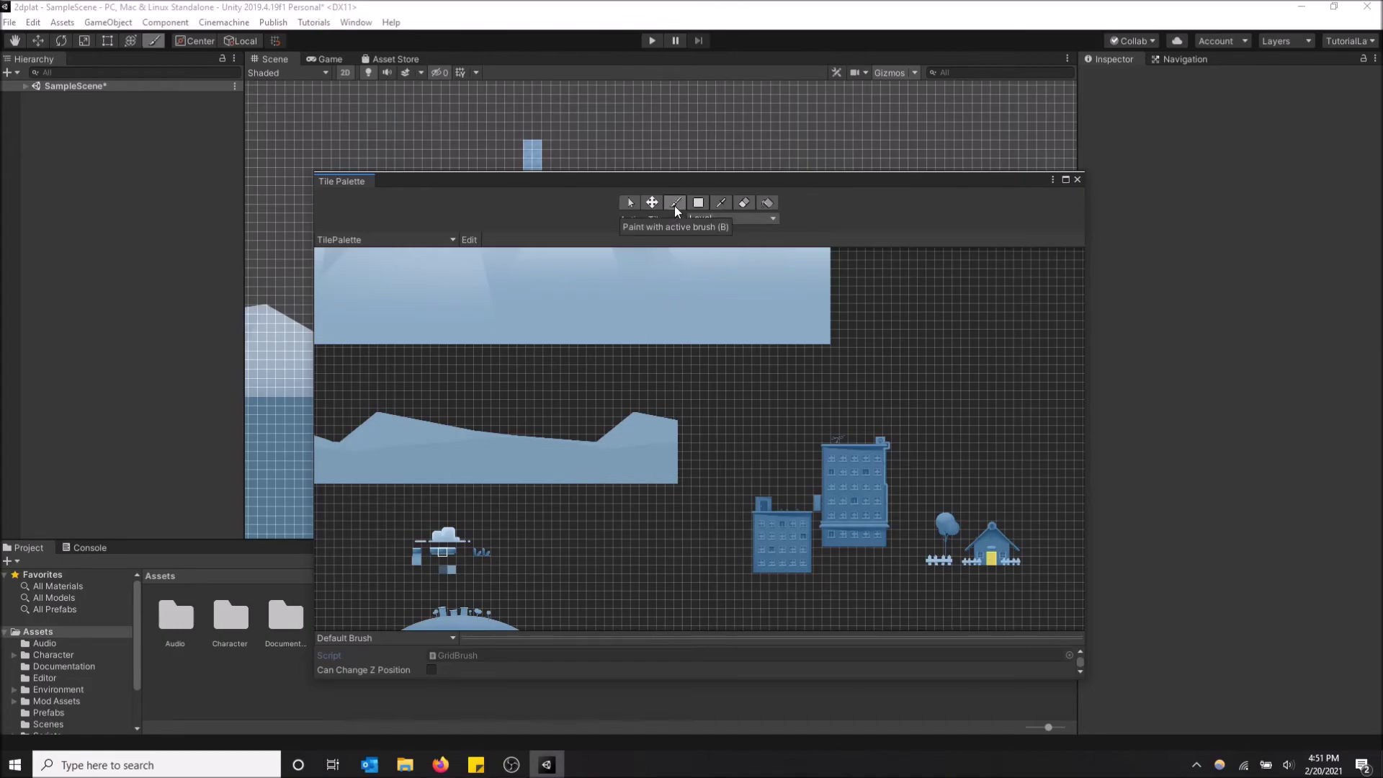
Step: Paint three floating platform rows in the upper-right sky near the yellow gems
drag(710, 184, 608, 487)
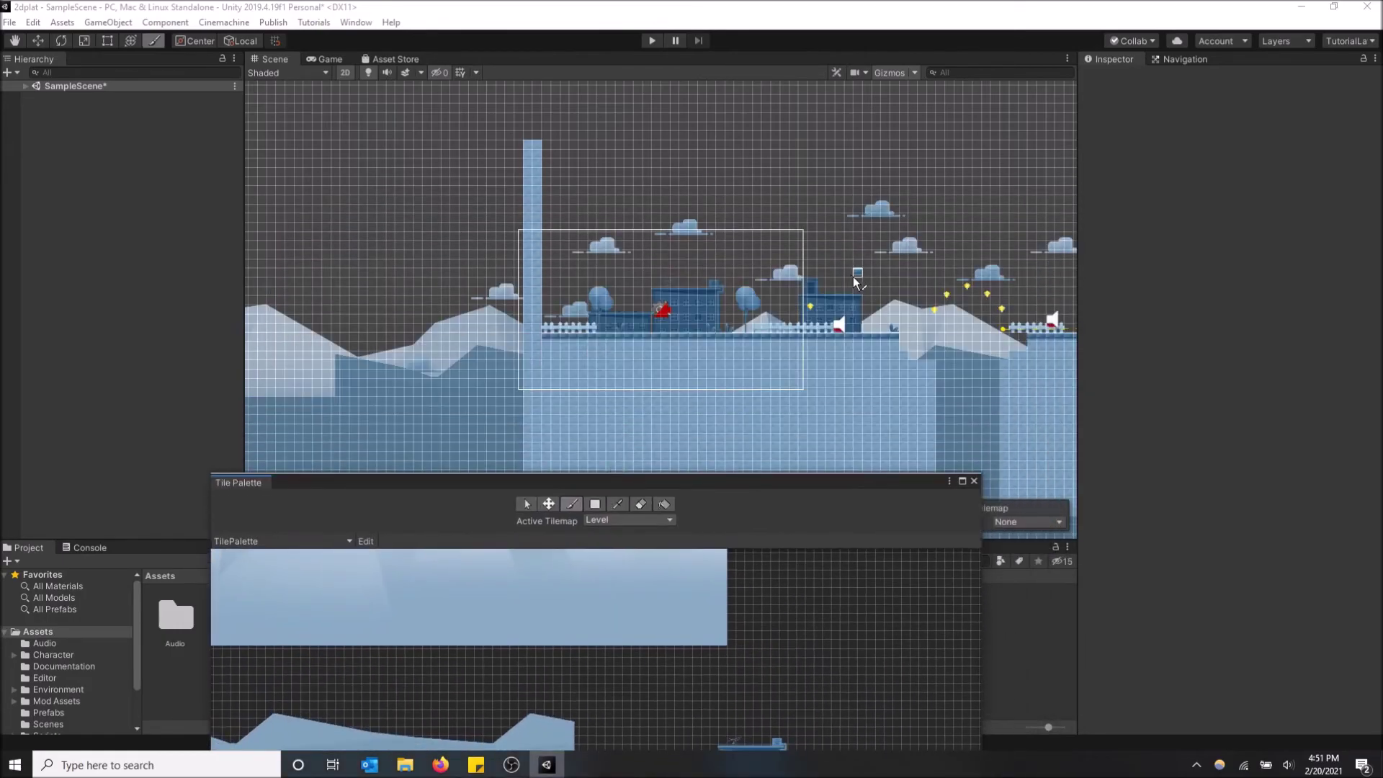
click(876, 279)
drag(891, 279, 943, 280)
click(893, 226)
click(912, 226)
drag(928, 225, 943, 225)
click(958, 226)
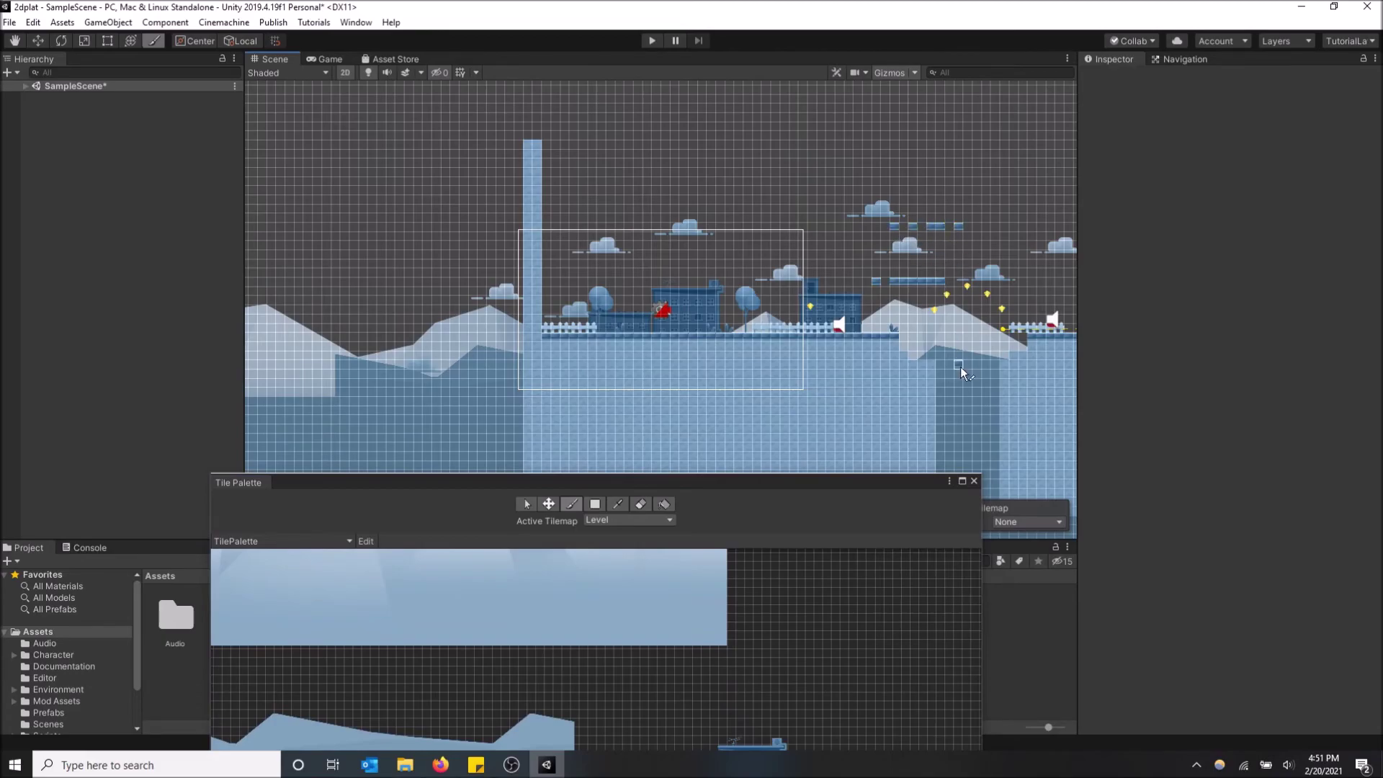
click(940, 336)
drag(955, 337, 969, 337)
drag(922, 225, 901, 225)
click(949, 225)
click(880, 280)
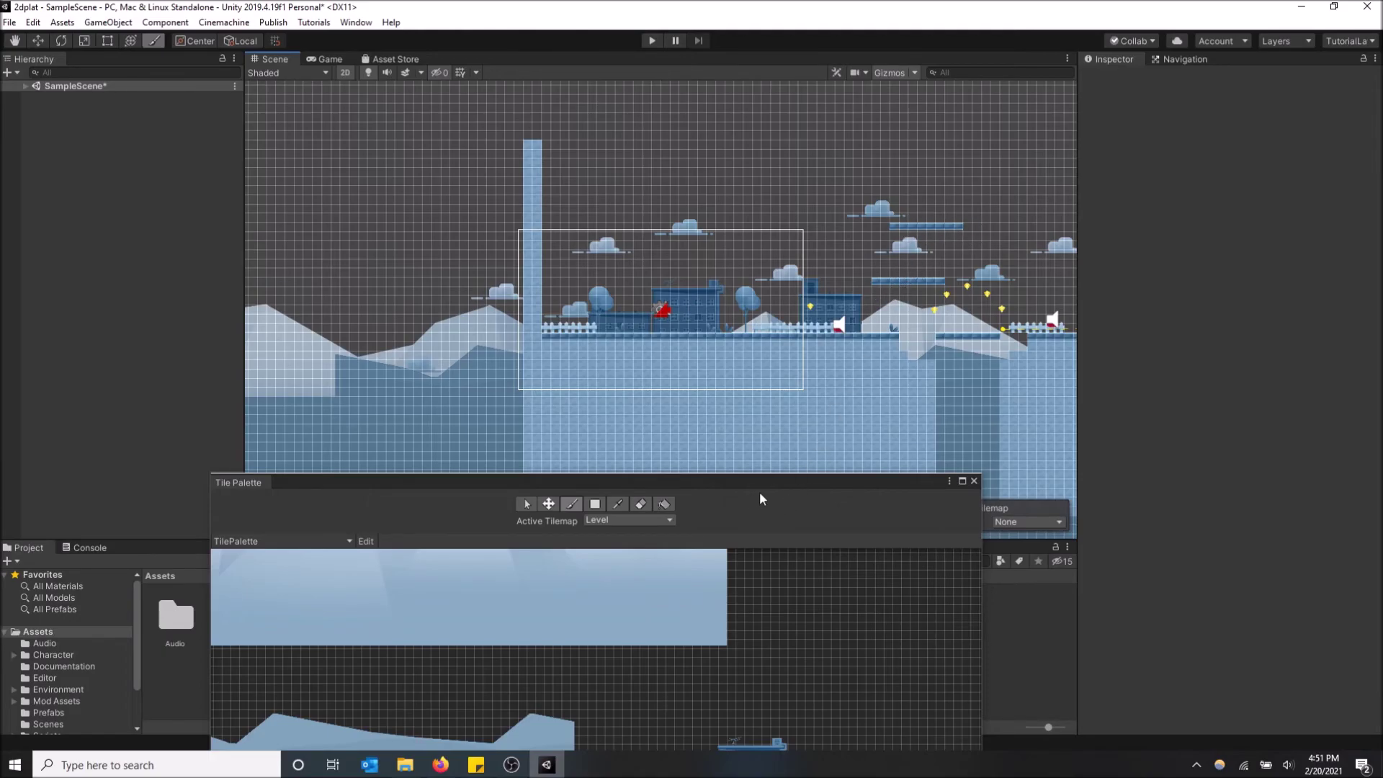